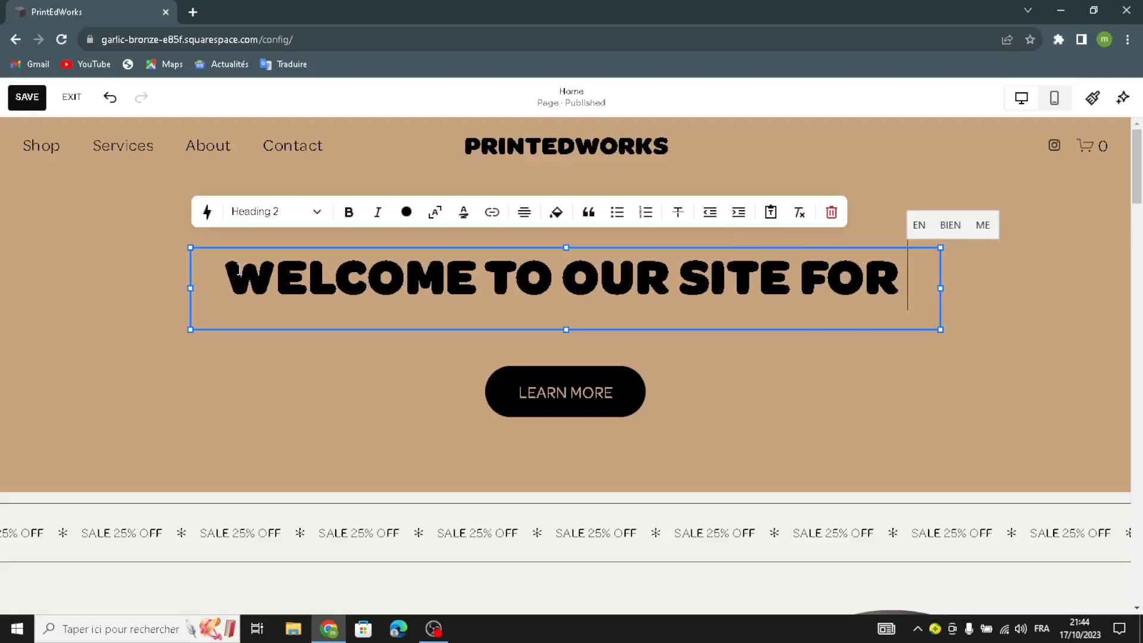
Step: Complete the hero heading so it reads "WELCOME TO OUR SITE FOR PRINTABLE EDUCATIONAL WORKSHEETS"
type("PRI")
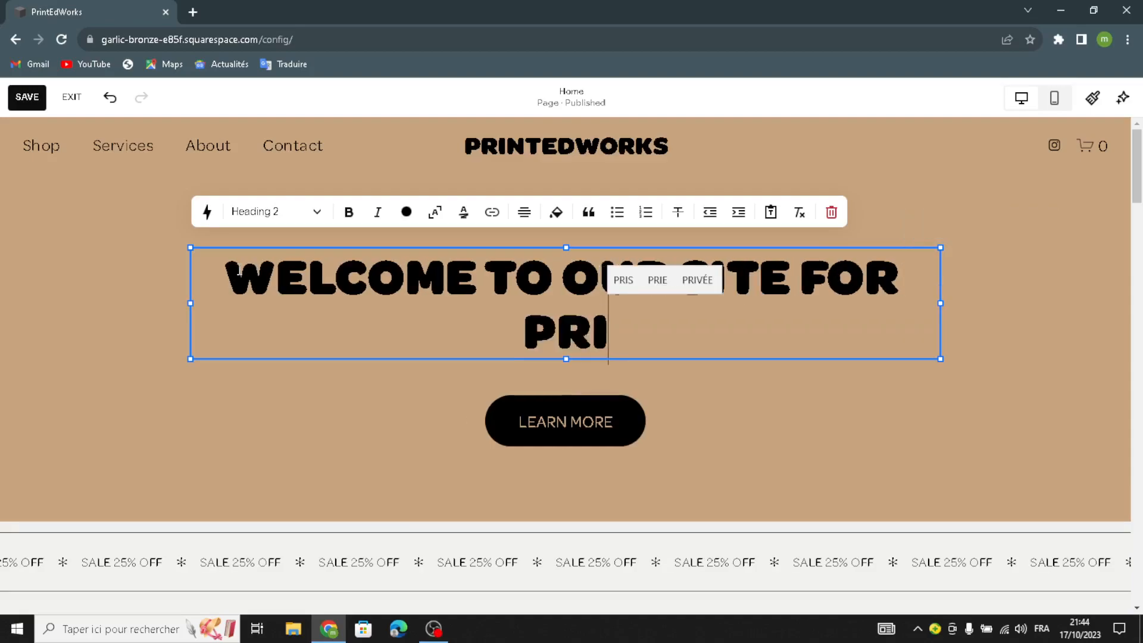
type("NTABLE ")
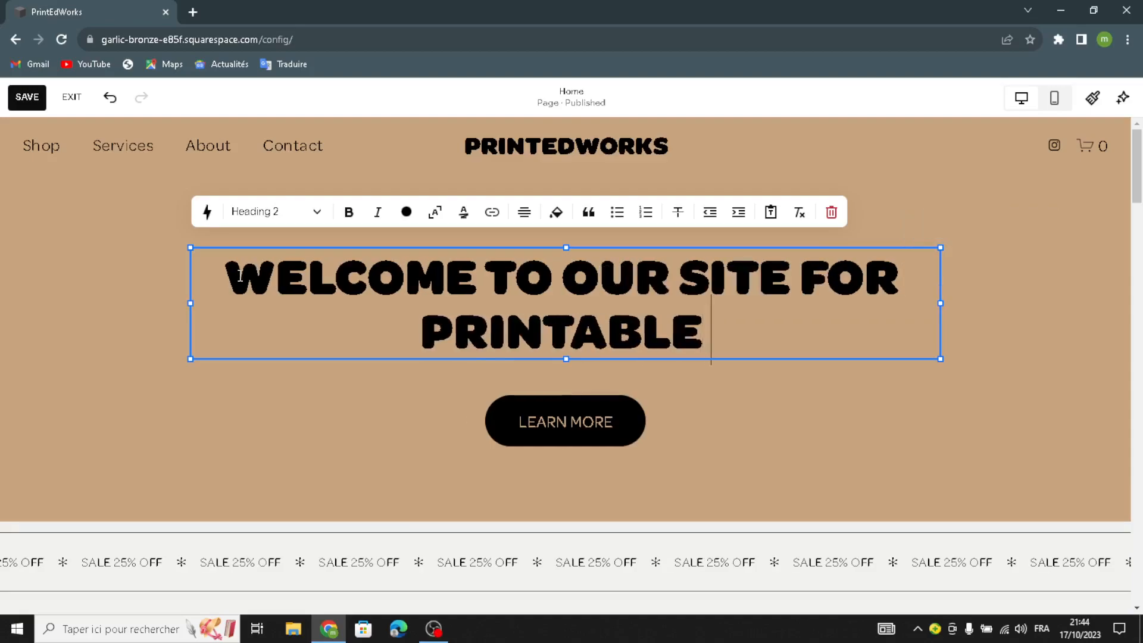
type("EDUCAT")
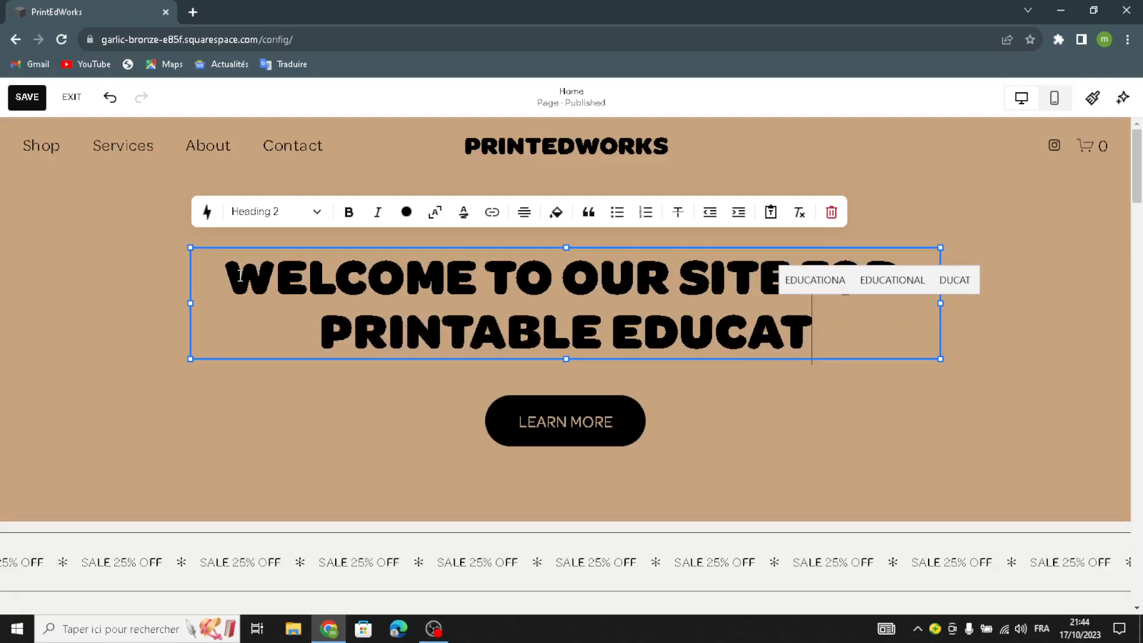
type("IONAL ")
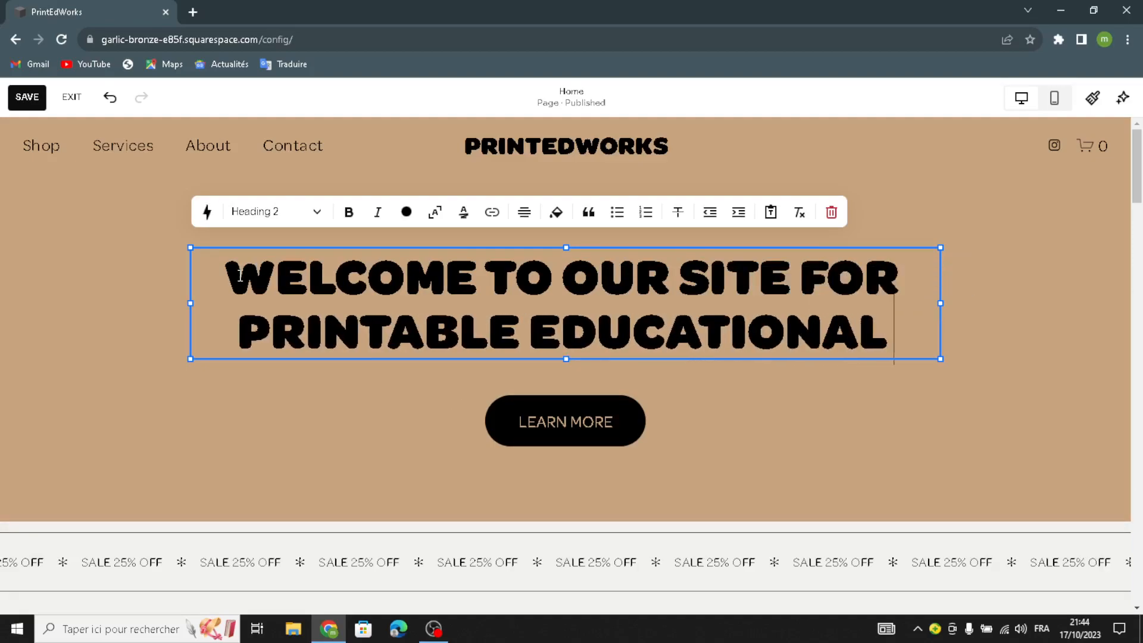
type("WOR")
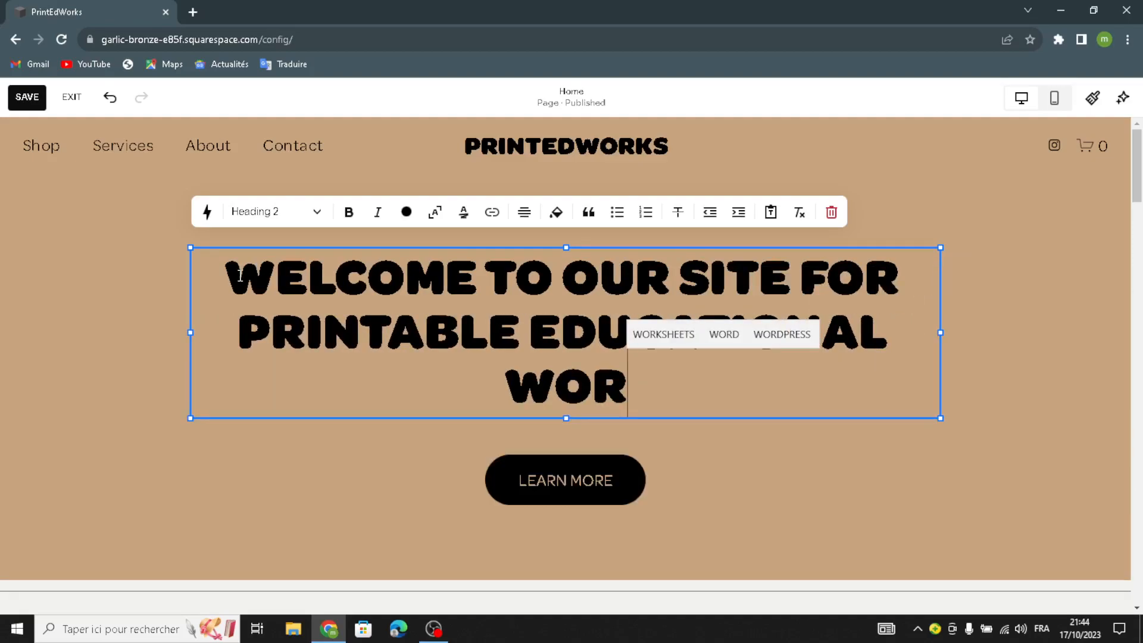
type("KSHEETS")
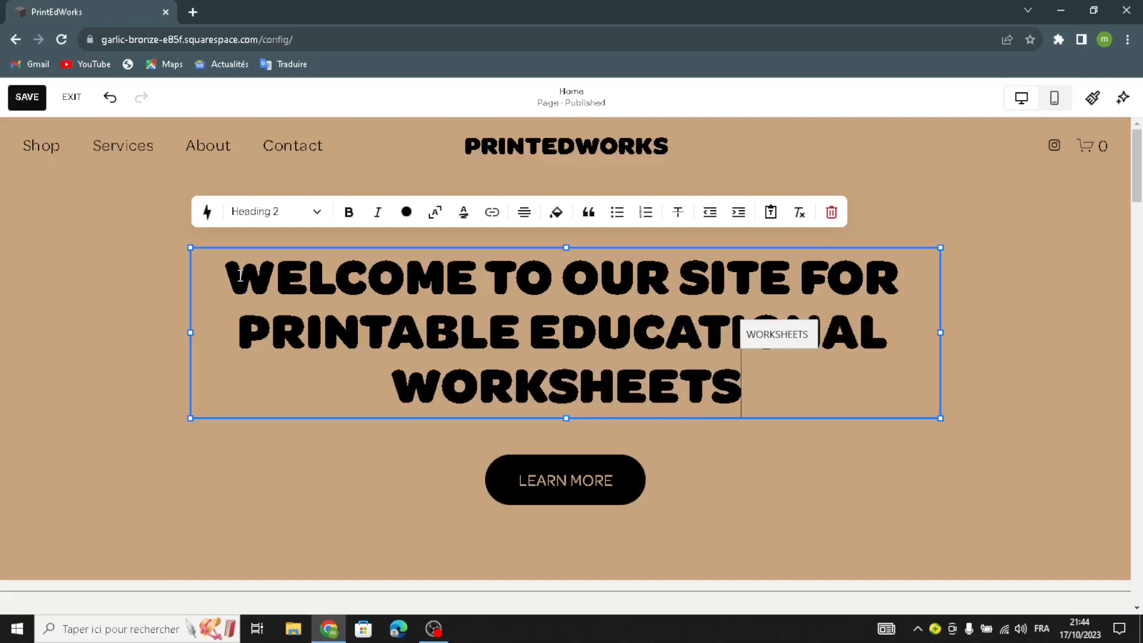
left_click(31, 390)
Step: Switch the hero section's background to the image type and remove the default picture Aro Ha_0393.jpg
left_click(1053, 208)
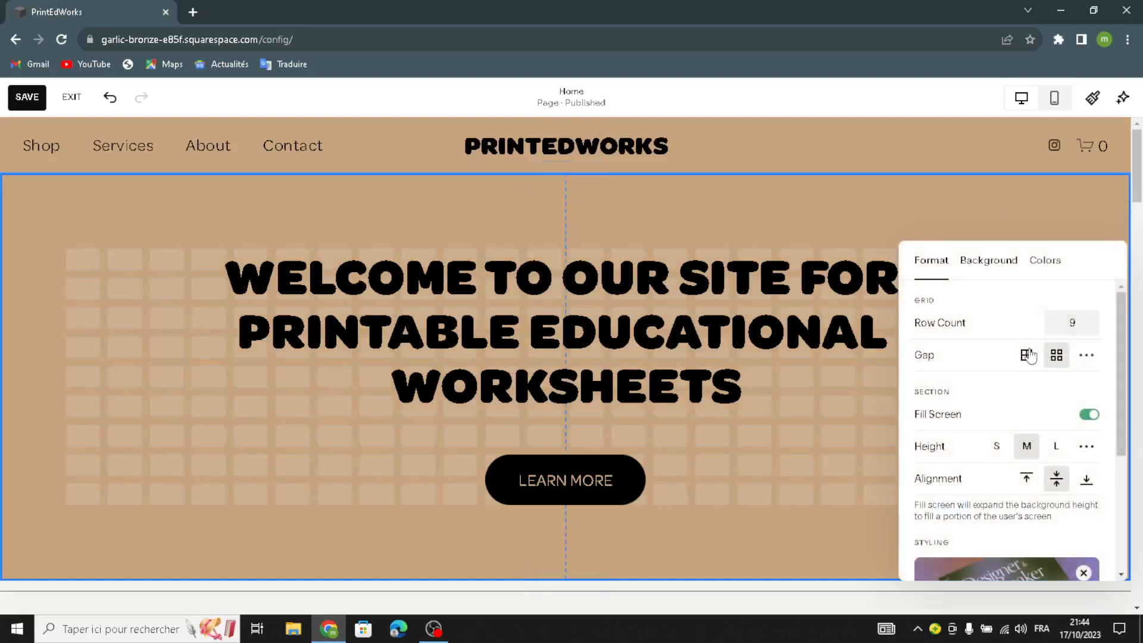
left_click(989, 261)
scroll(1054, 468, "down", 5)
scroll(1069, 354, "up", 3)
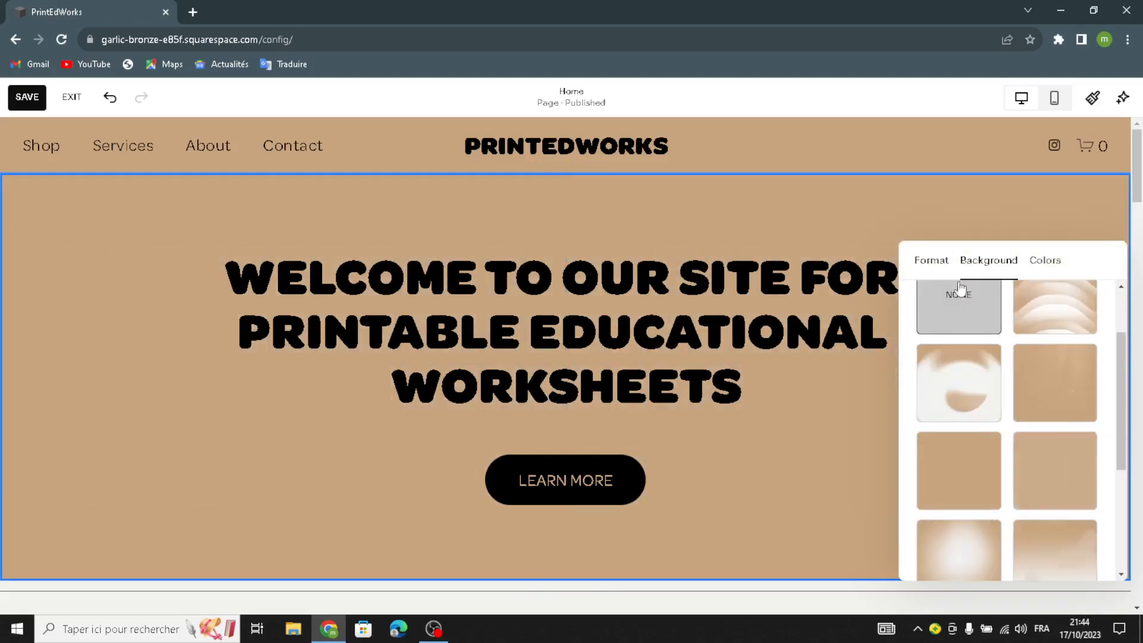
scroll(971, 340, "up", 2)
left_click(960, 323)
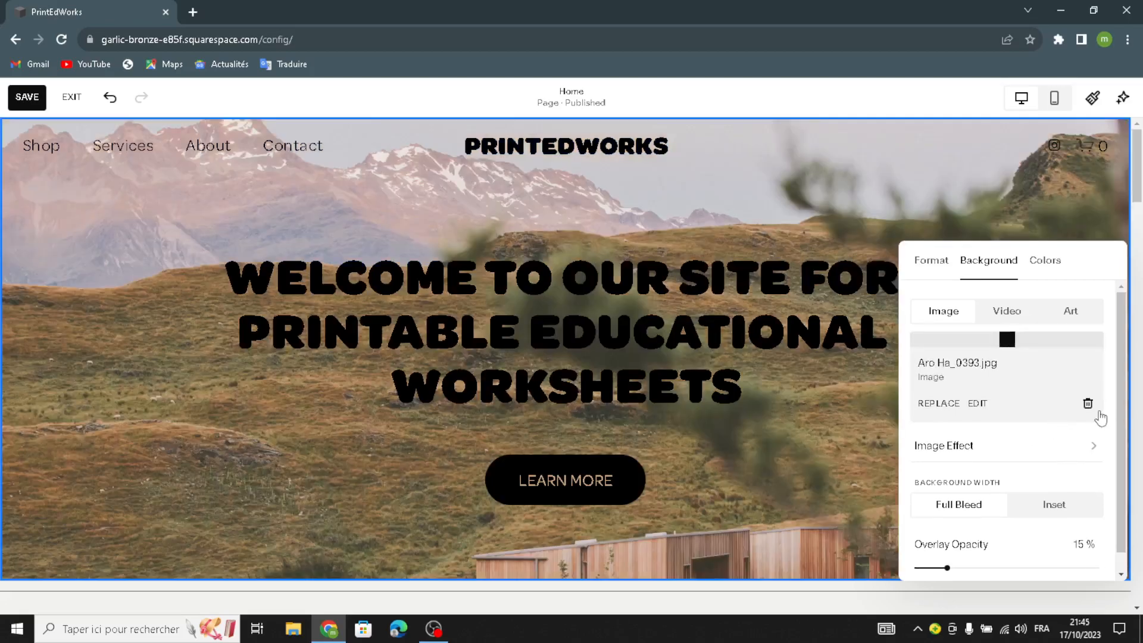
left_click(1088, 403)
Step: Search the library's premium images for "printable educational worksheets" to use as the hero section's background
left_click(1027, 363)
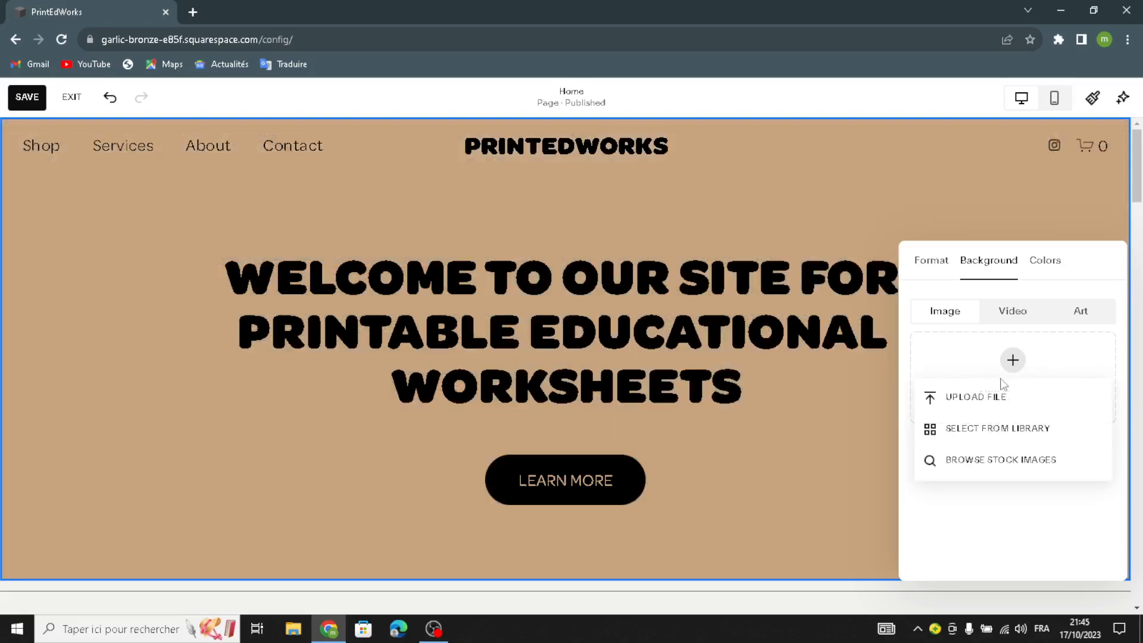
left_click(998, 428)
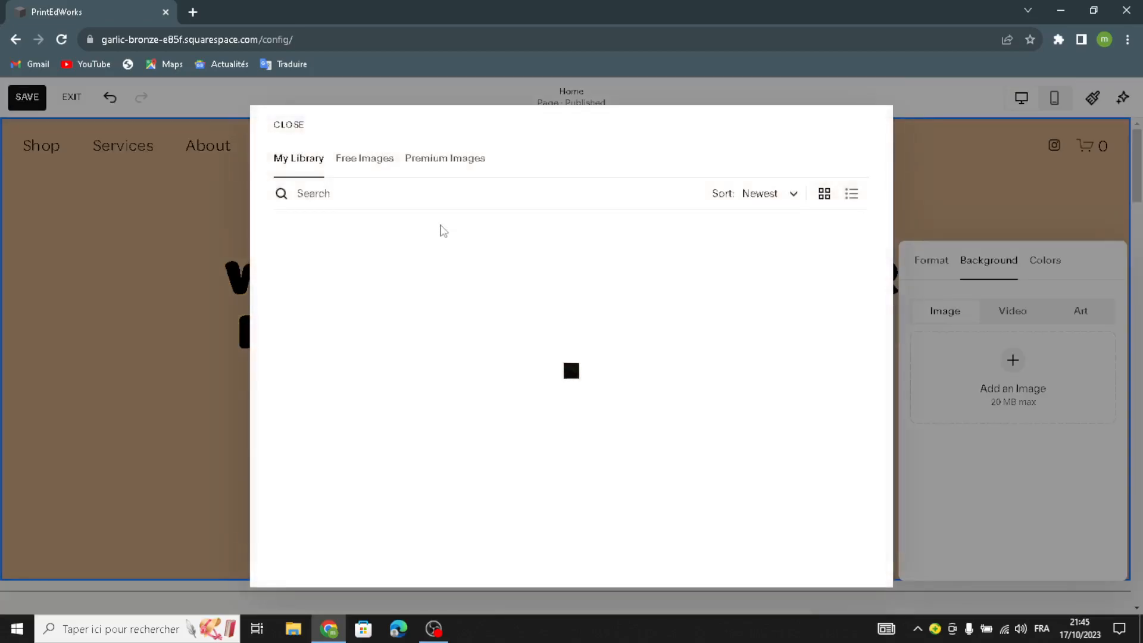
left_click(372, 158)
left_click(355, 192)
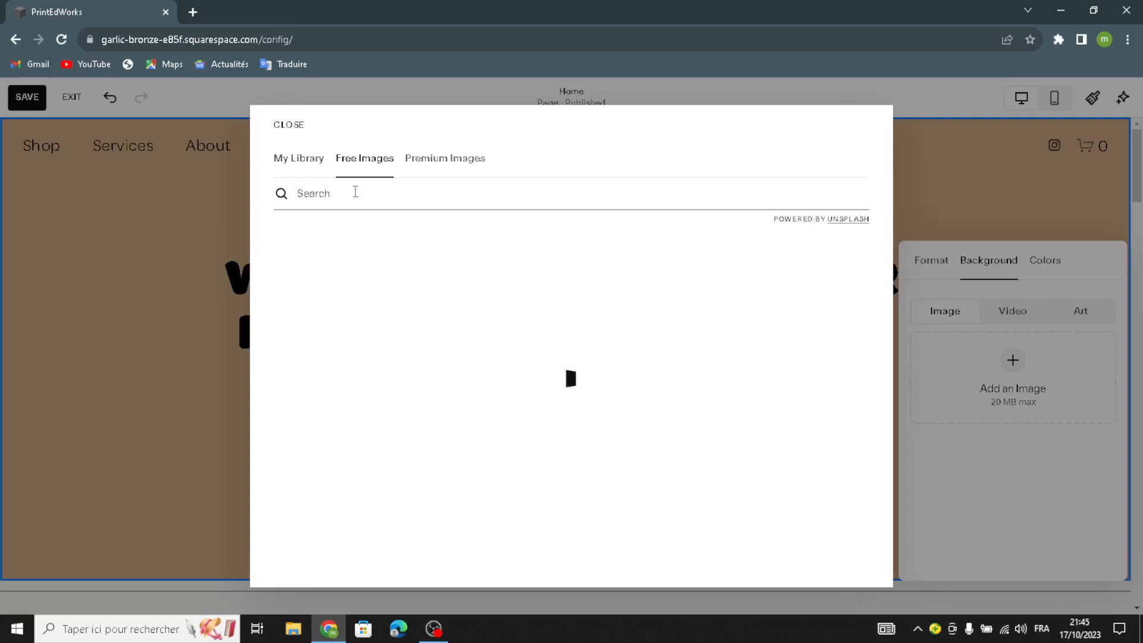
left_click(415, 158)
left_click(333, 189)
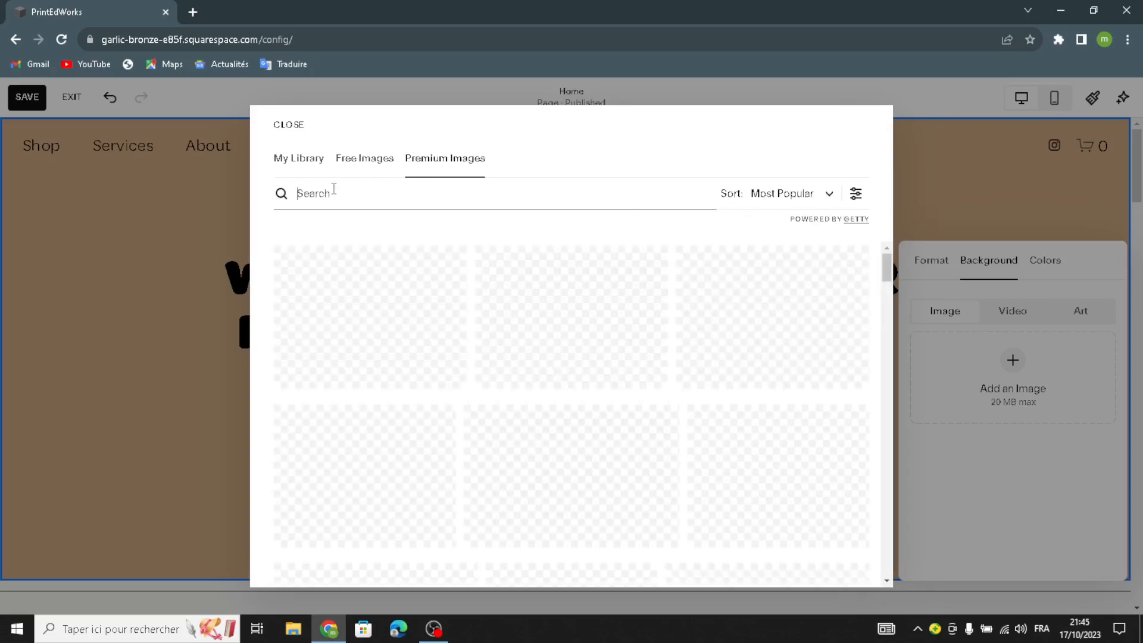
type("p")
key("BackSpace")
type("print")
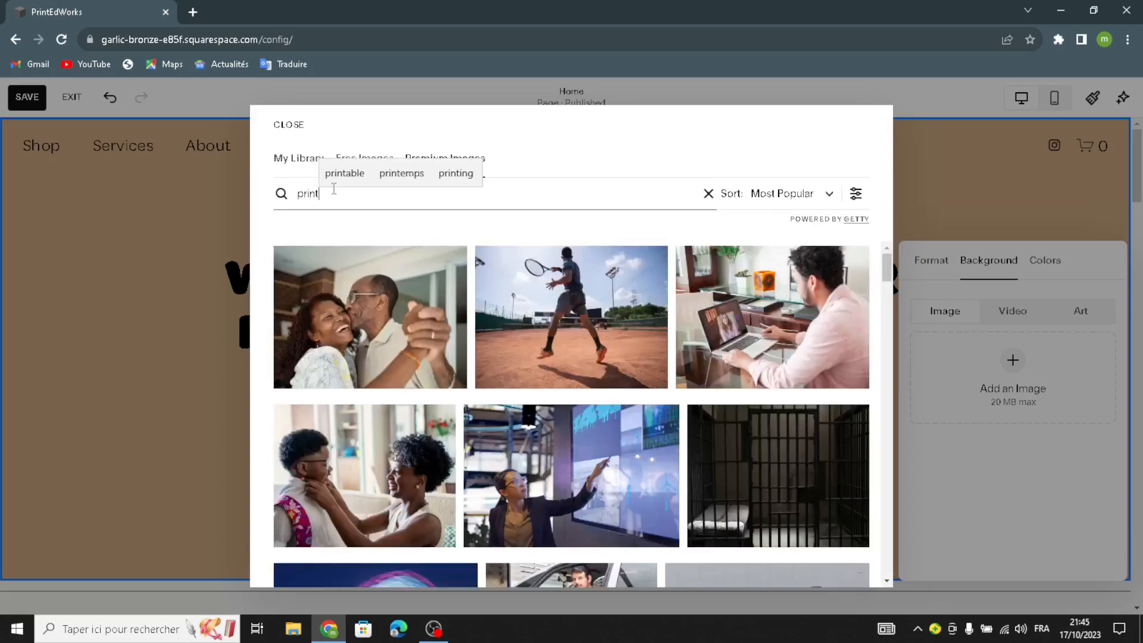
type("able educat")
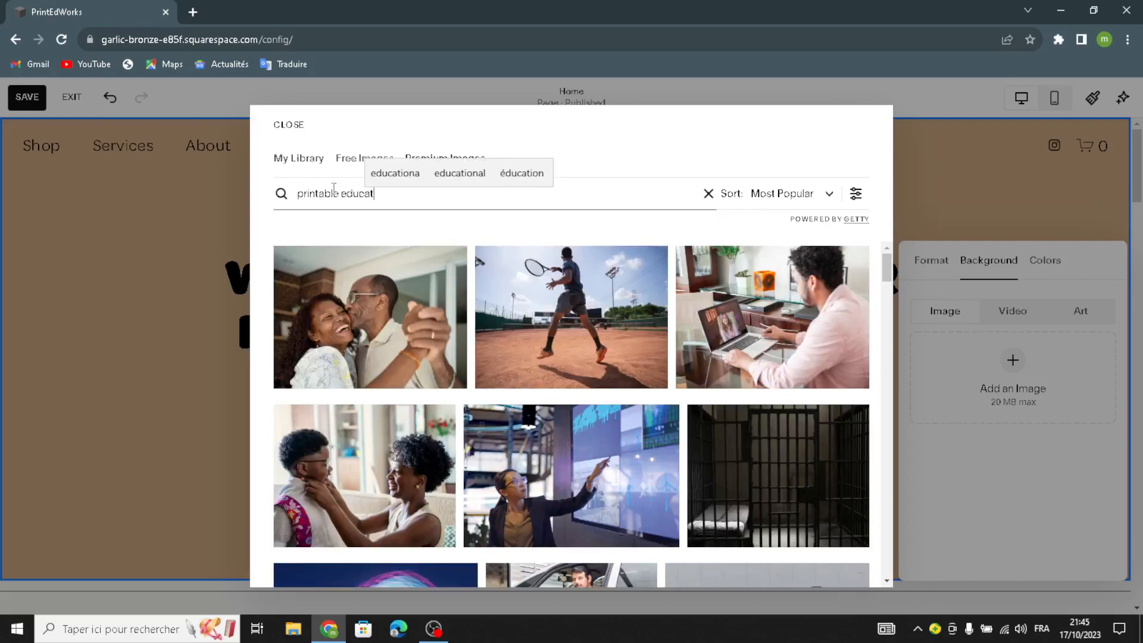
type("ional")
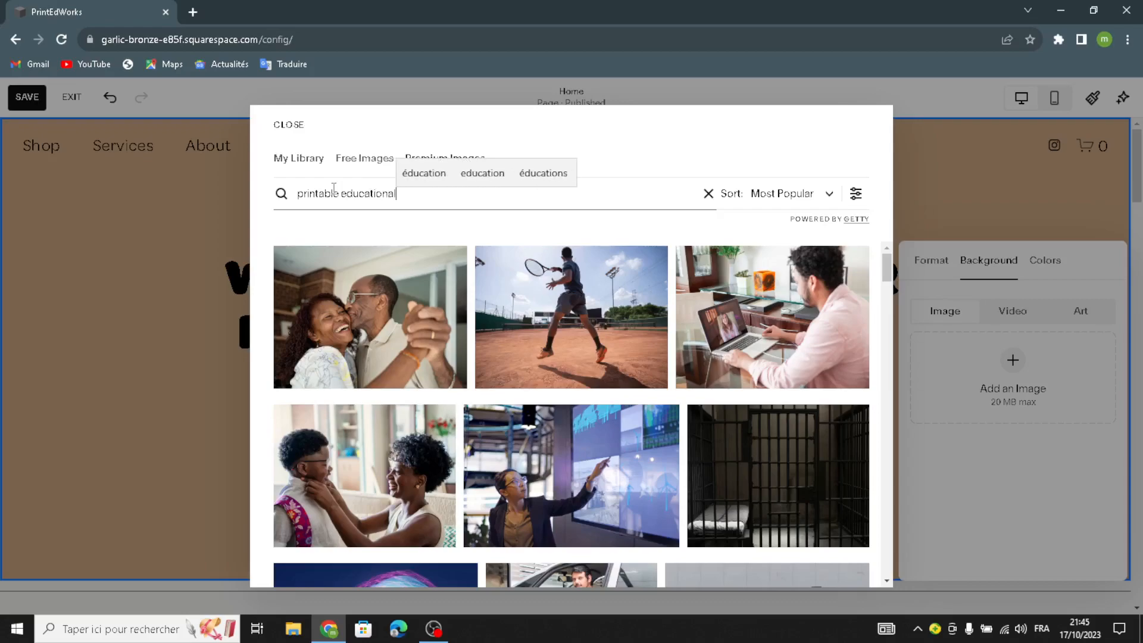
type(" worksh")
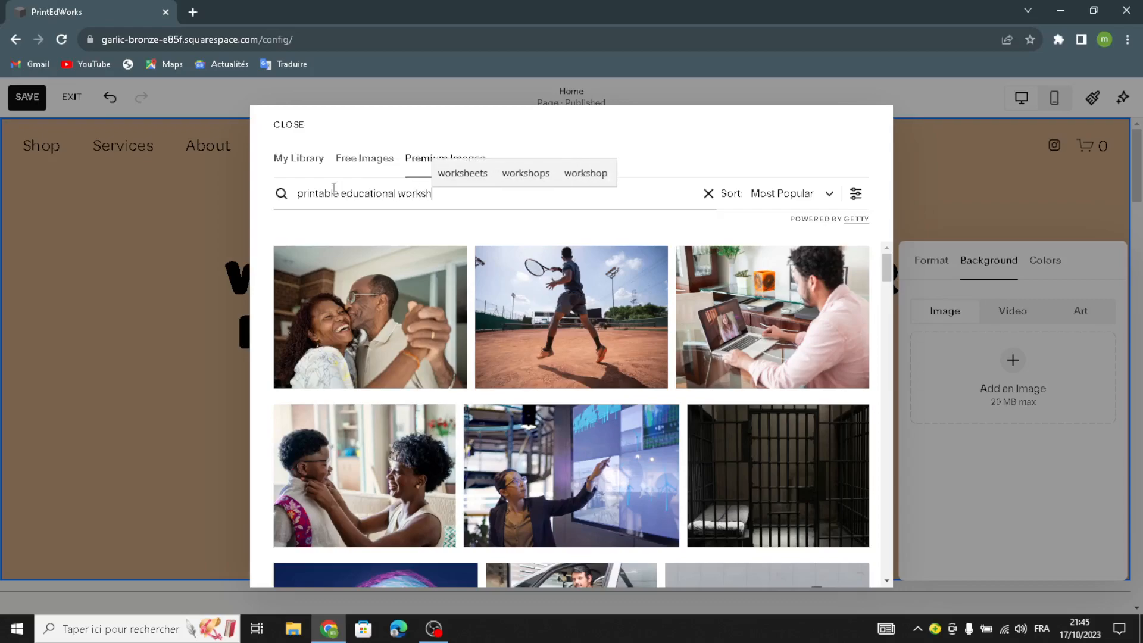
type("eets")
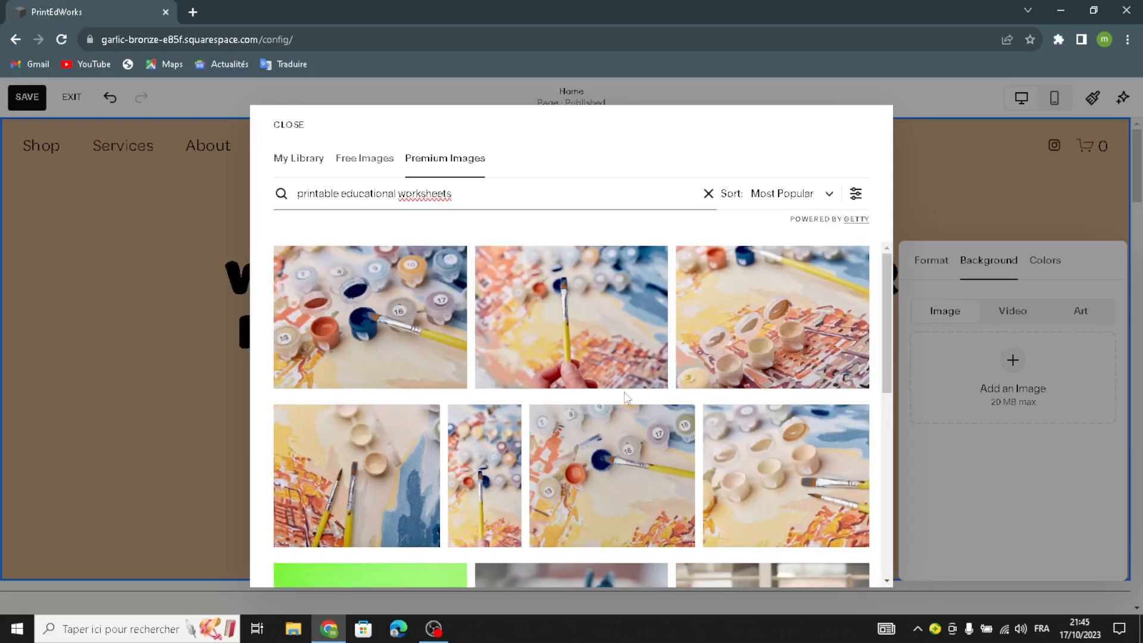
Step: Preview the coloring picture of a hand holding an upright paintbrush as the hero section's background image
scroll(655, 411, "down", 5)
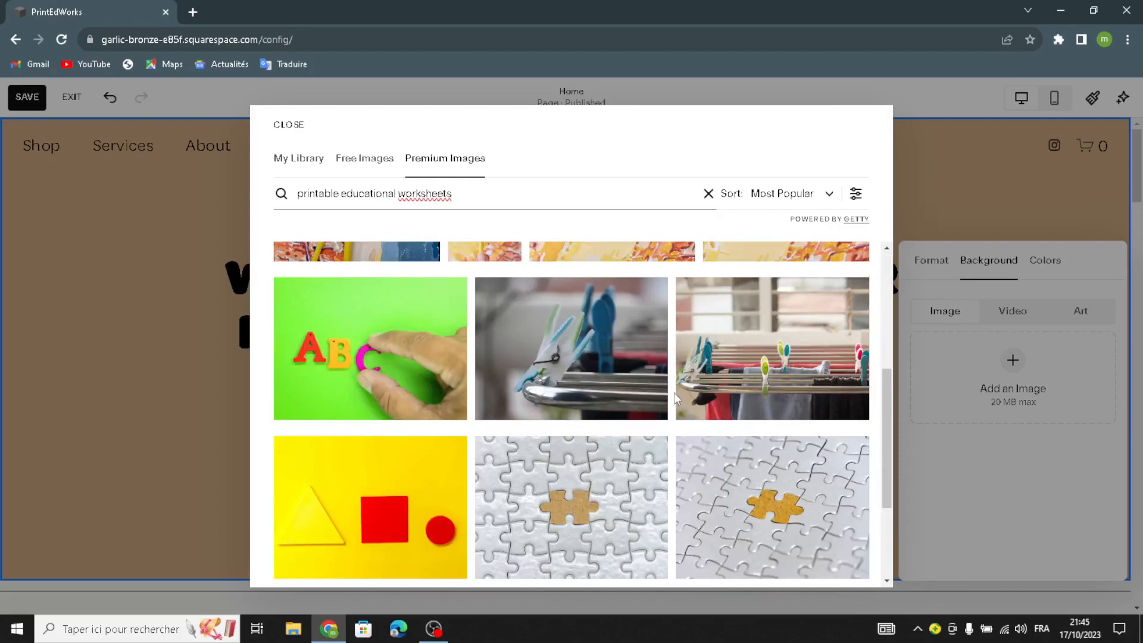
scroll(675, 396, "up", 5)
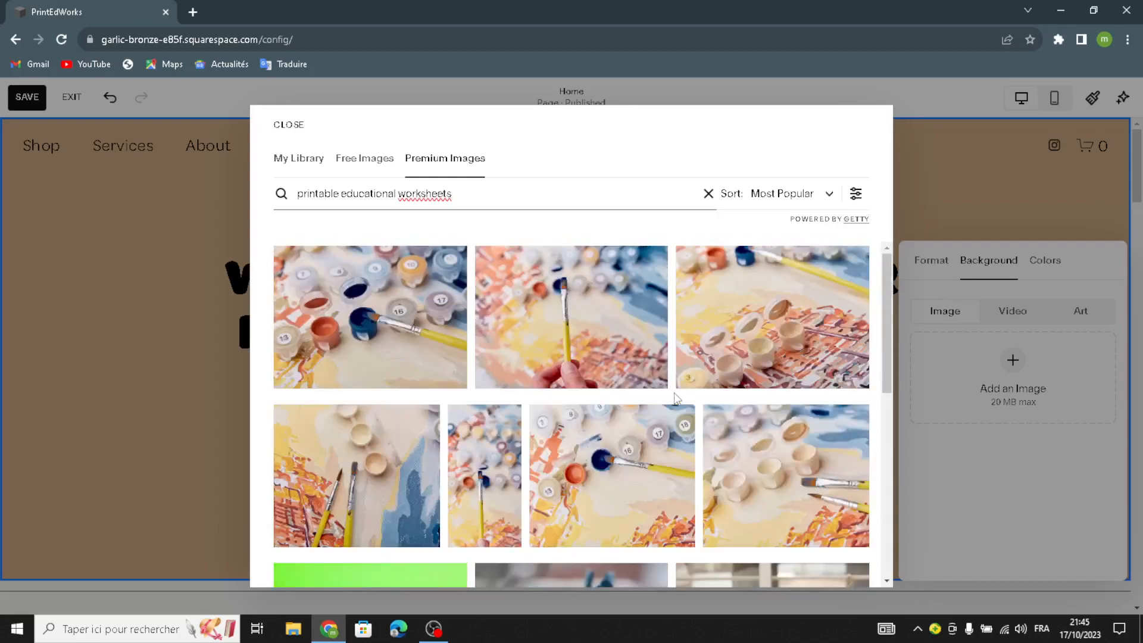
scroll(674, 393, "down", 7)
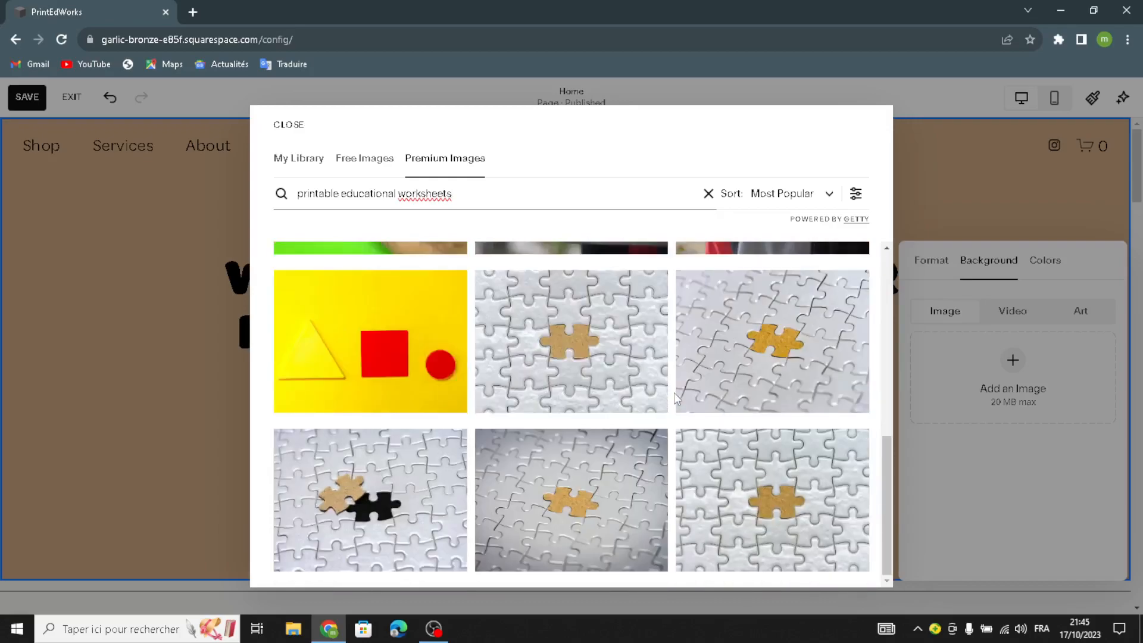
scroll(675, 393, "up", 5)
scroll(673, 392, "up", 3)
left_click(557, 314)
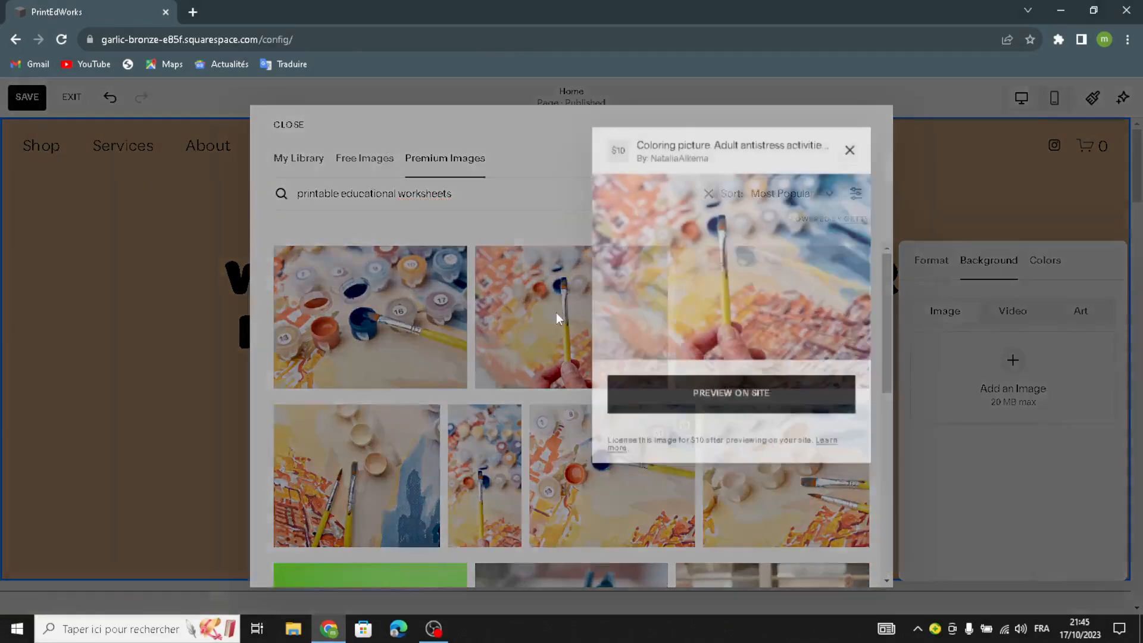
left_click(648, 413)
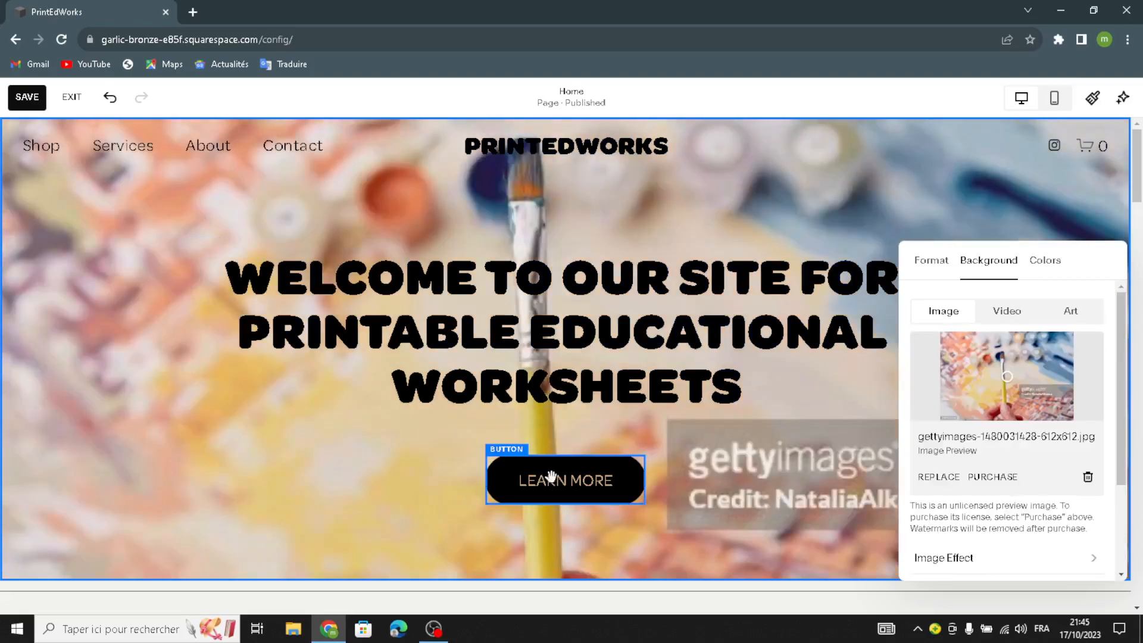
Step: Change the hero button's text to "start now"
left_click(531, 481)
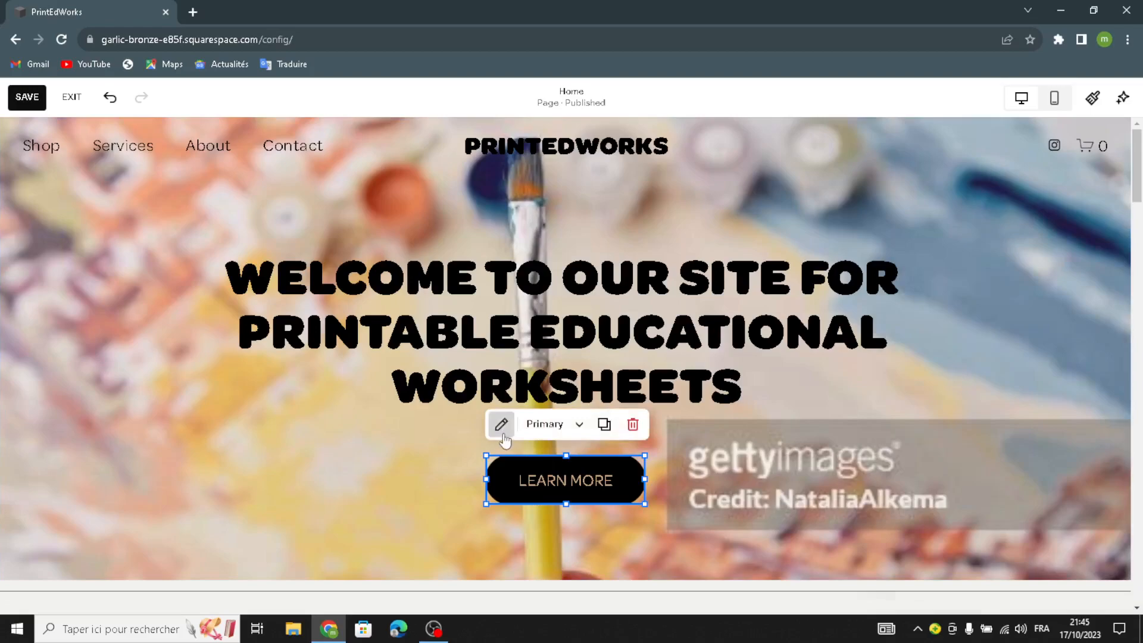
left_click(502, 423)
left_click_drag(765, 315, 648, 308)
left_click_drag(746, 328, 654, 323)
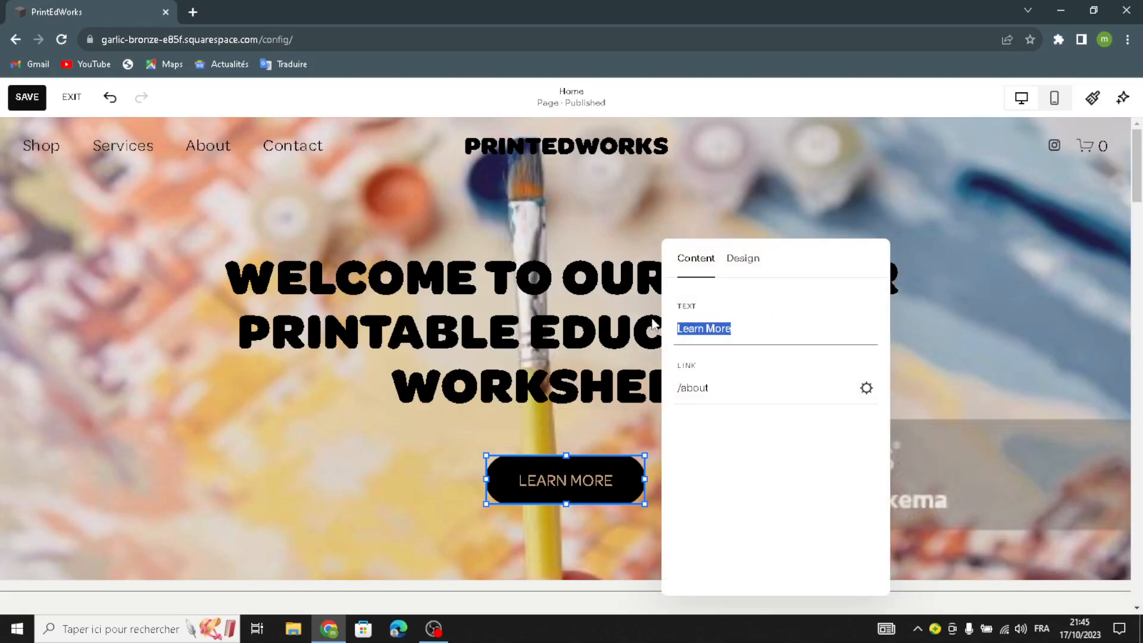
type("stat")
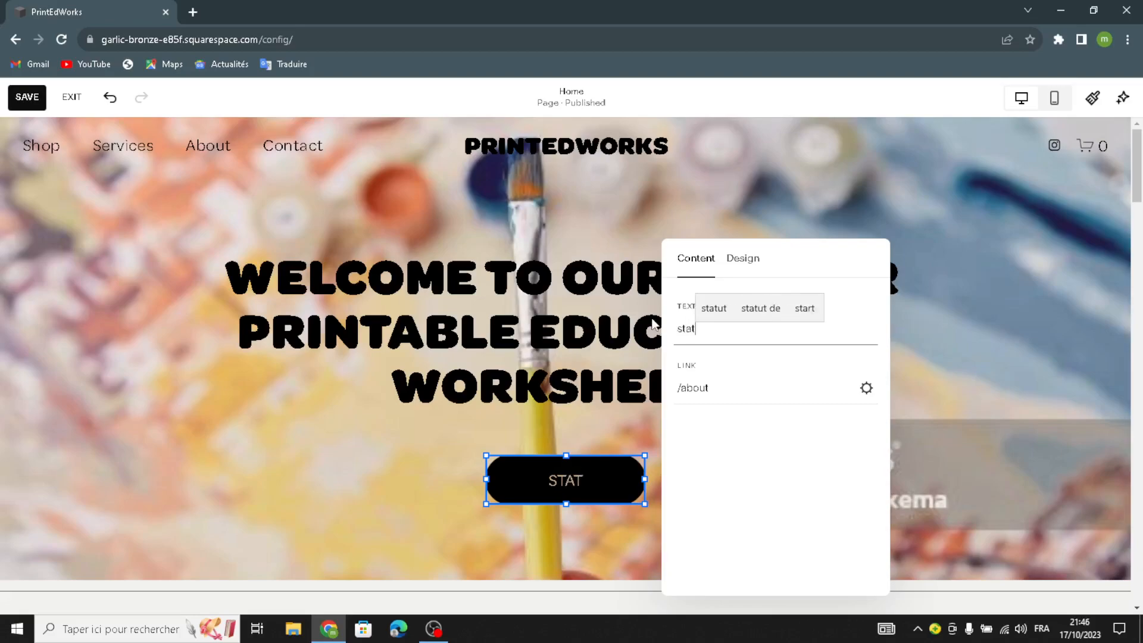
key("BackSpace")
type("rt n")
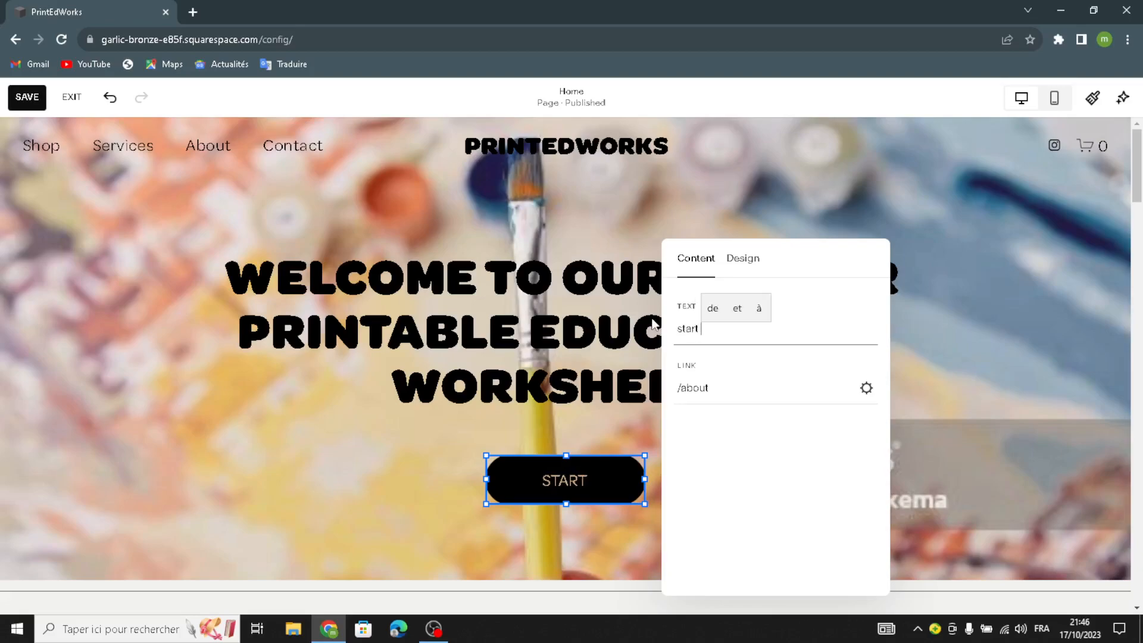
type("ow")
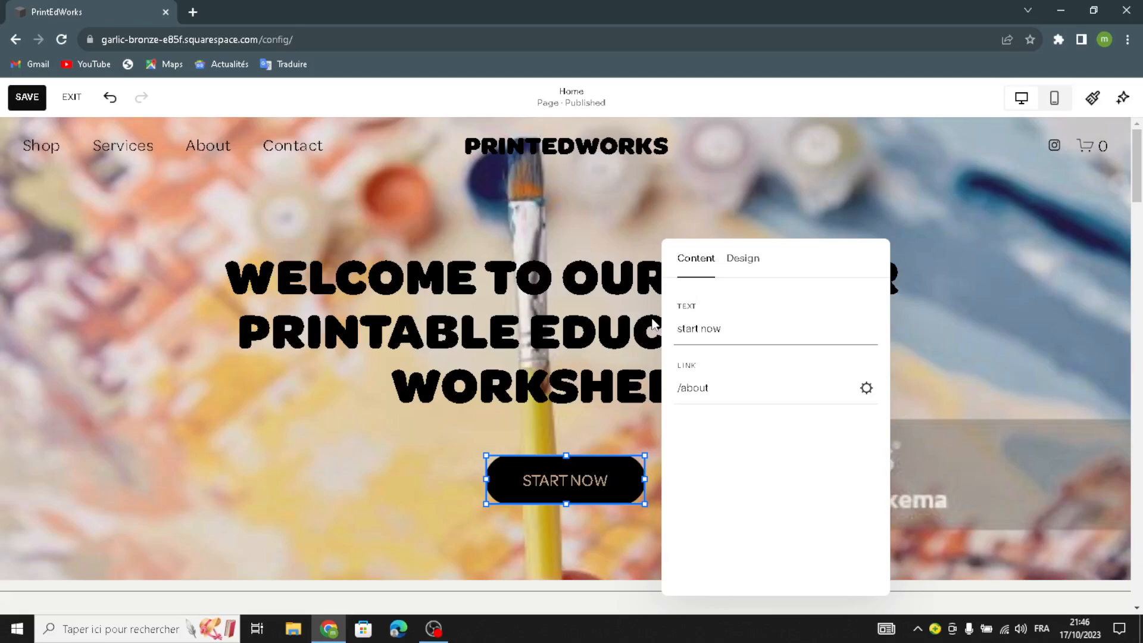
left_click(466, 279)
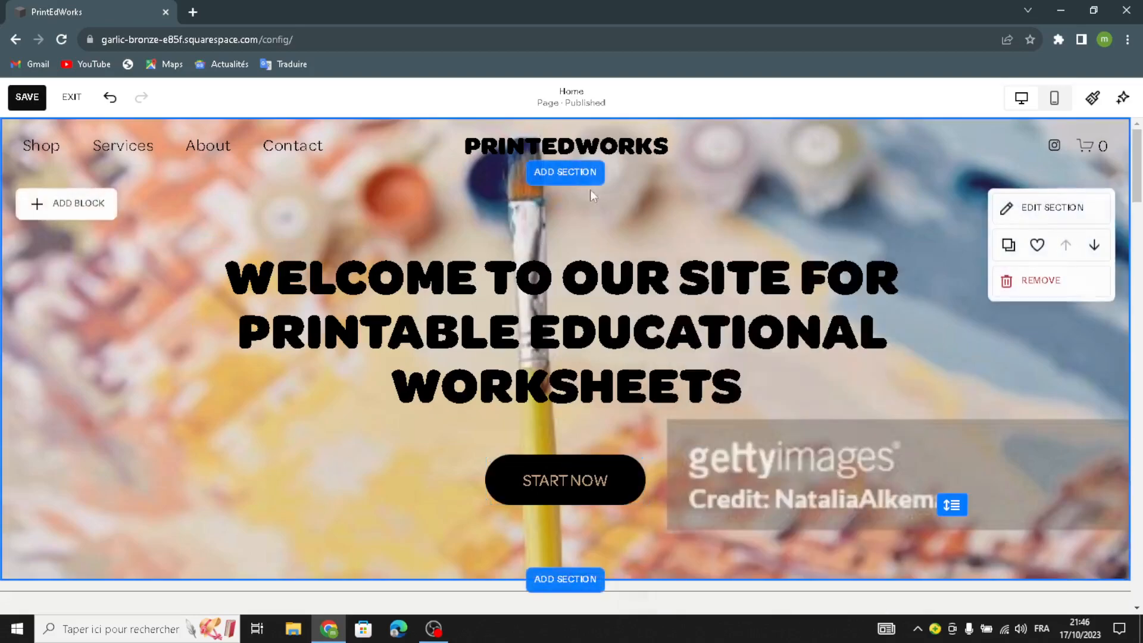
left_click(565, 172)
scroll(226, 381, "down", 5)
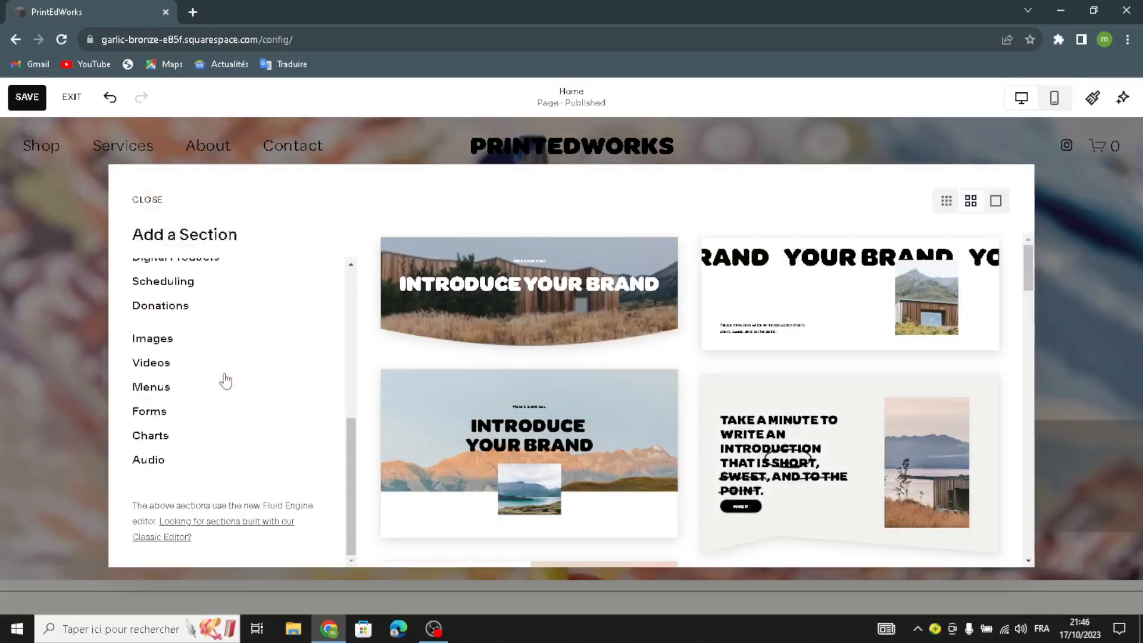
left_click_drag(163, 193, 149, 211)
left_click(91, 231)
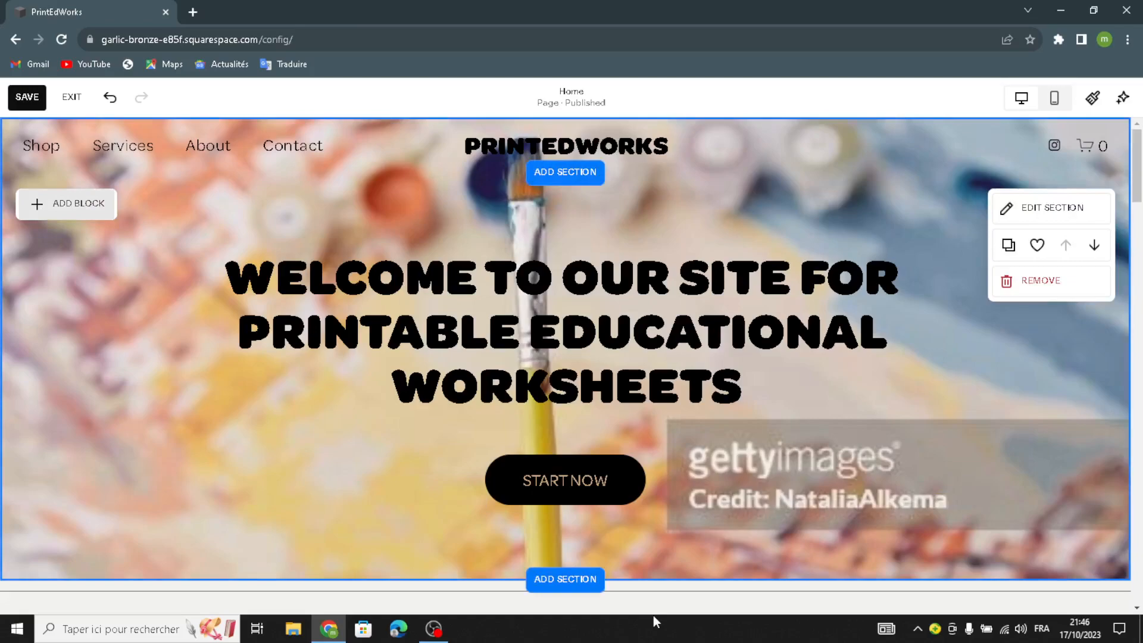
left_click(66, 203)
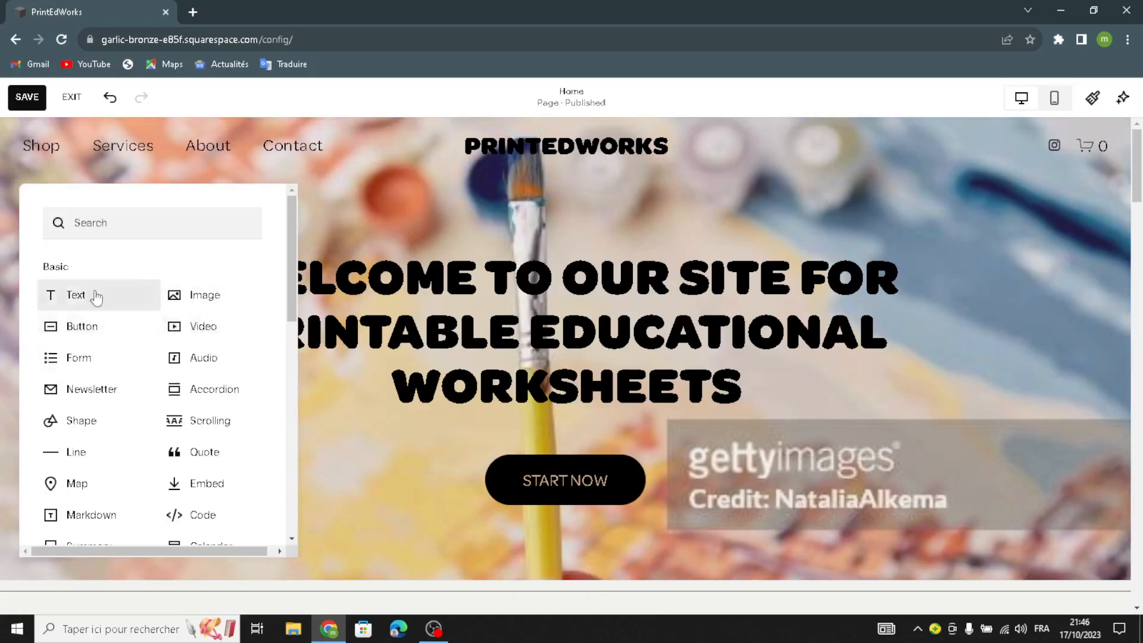
left_click(399, 215)
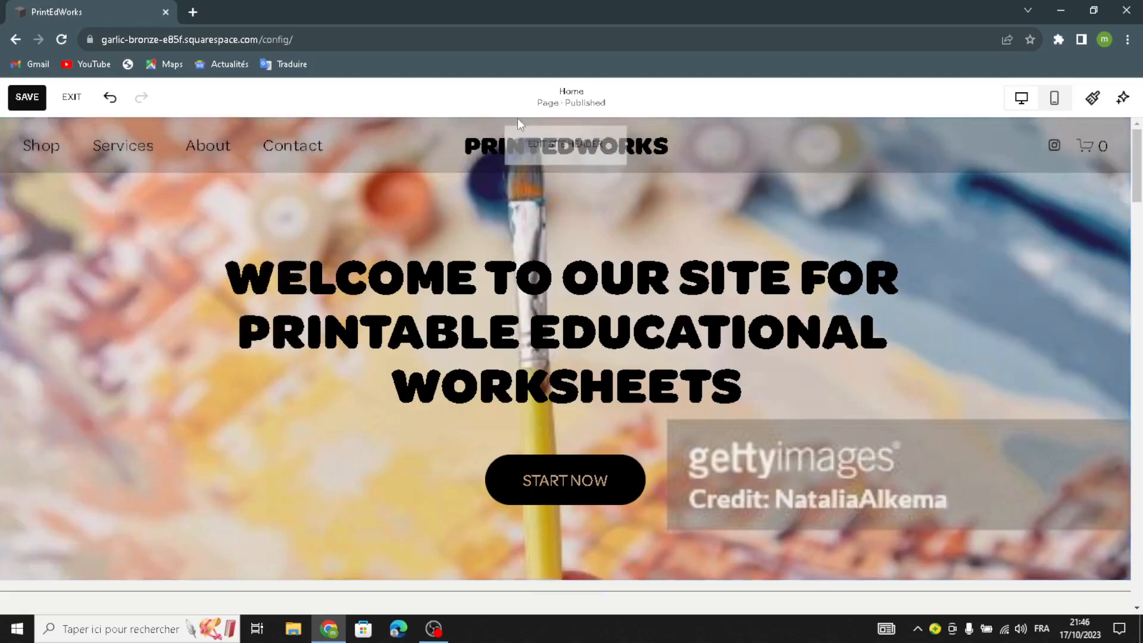
Step: Look at the site header's title and logo settings and the options for adding a logo image
left_click(548, 139)
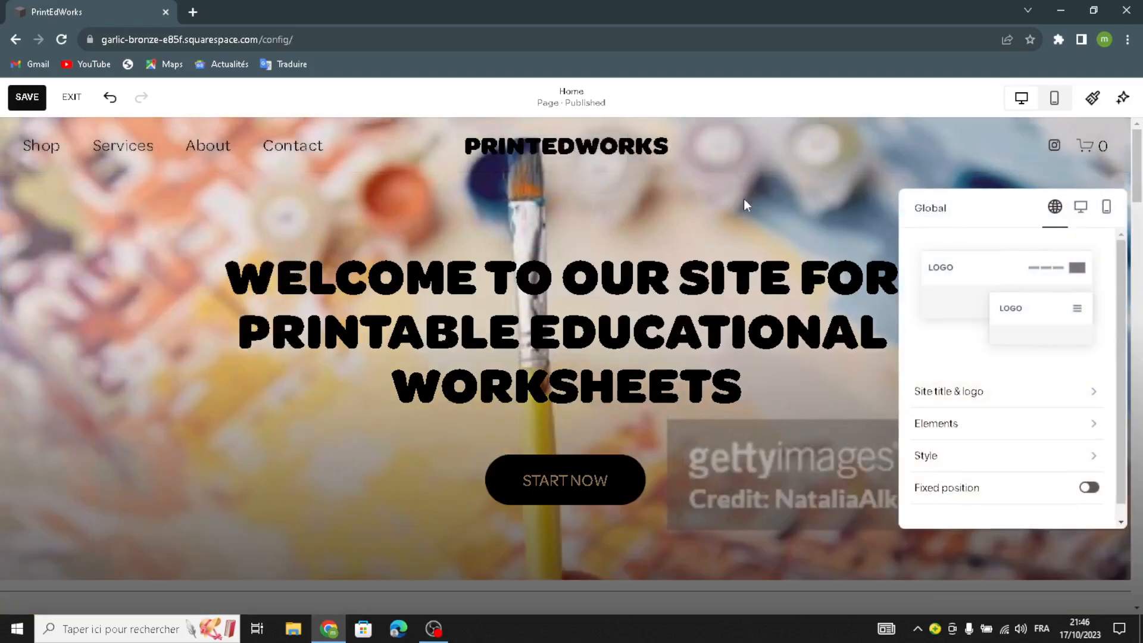
left_click(964, 394)
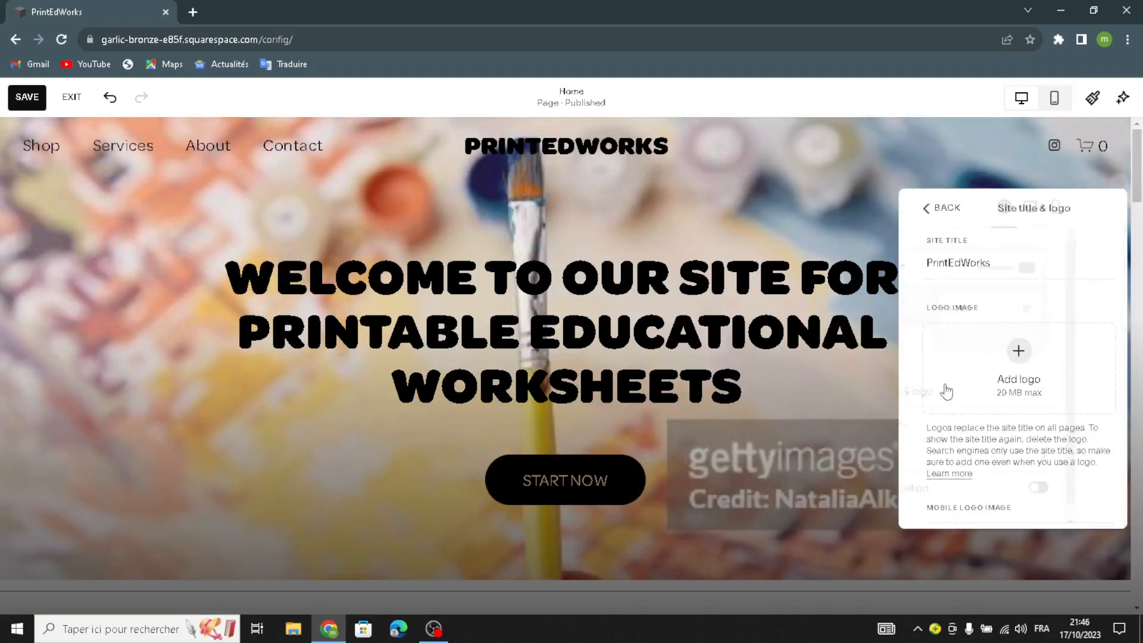
left_click(1013, 361)
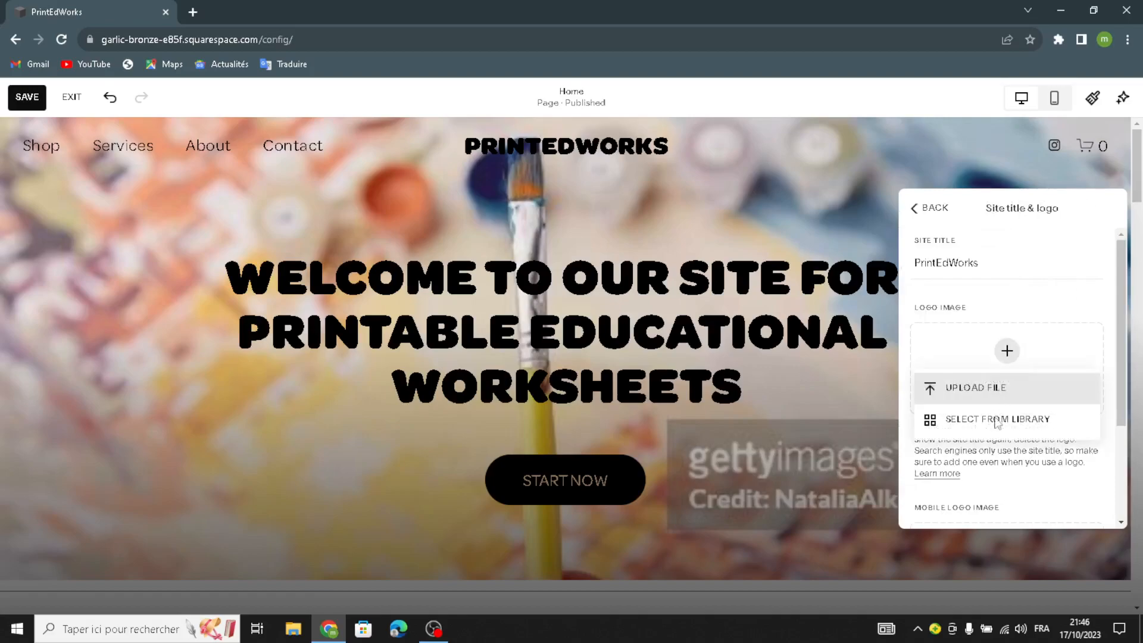
left_click(1008, 457)
scroll(1009, 456, "down", 3)
scroll(1009, 456, "up", 3)
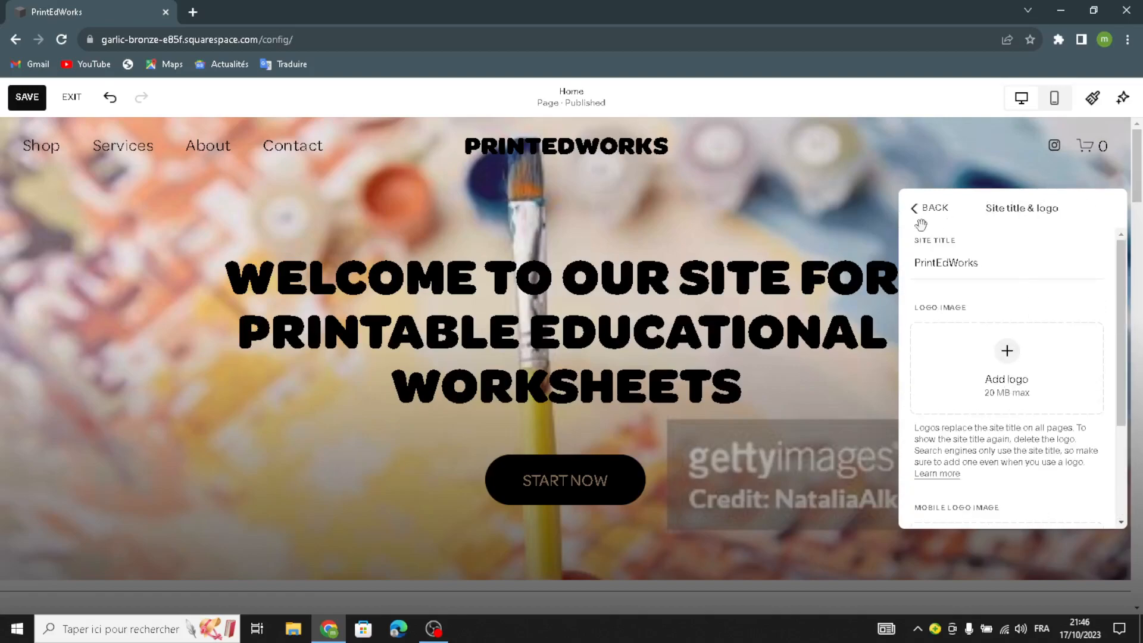
left_click(841, 197)
Step: Give the scrolling "SALE 25% OFF" banner a slight wave intensity and set its text size to S
scroll(524, 294, "down", 8)
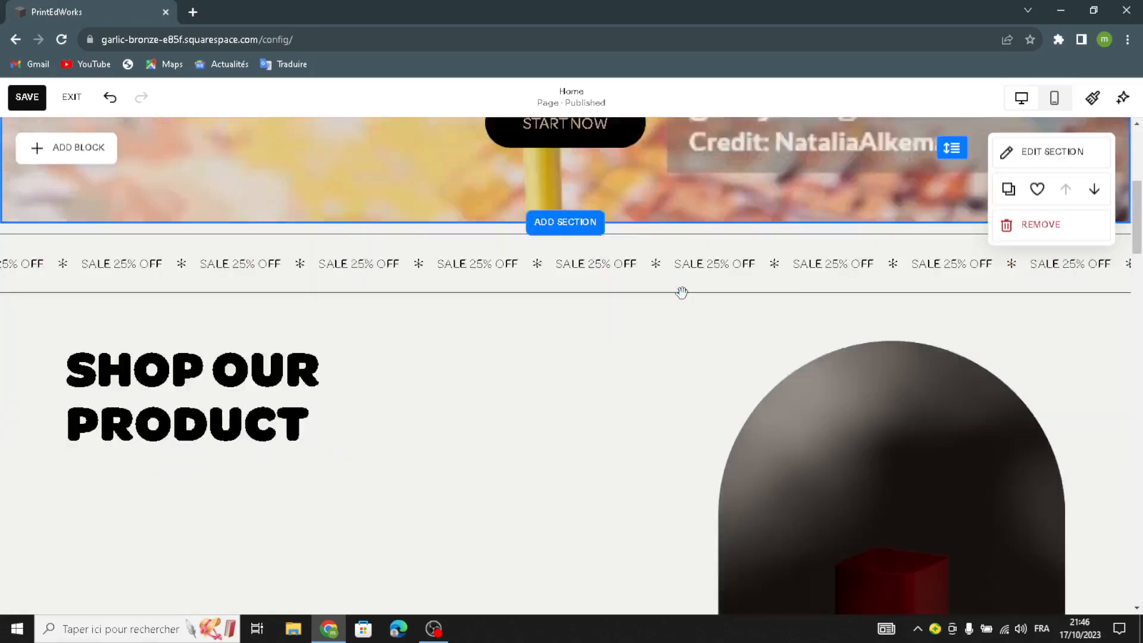
scroll(335, 228, "up", 2)
left_click(42, 235)
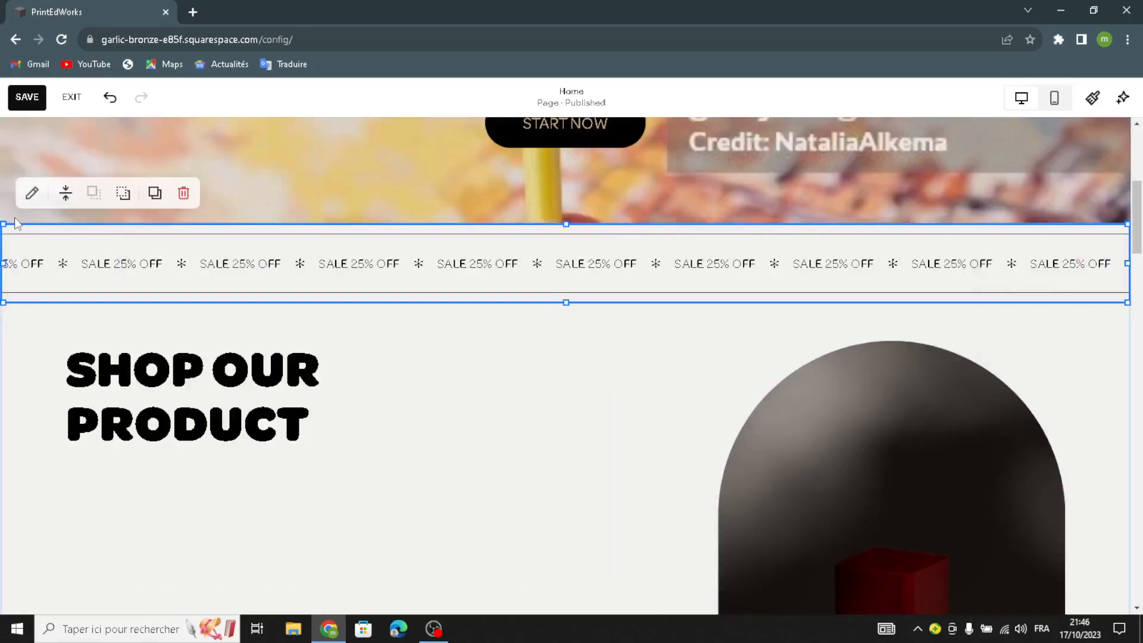
left_click(28, 202)
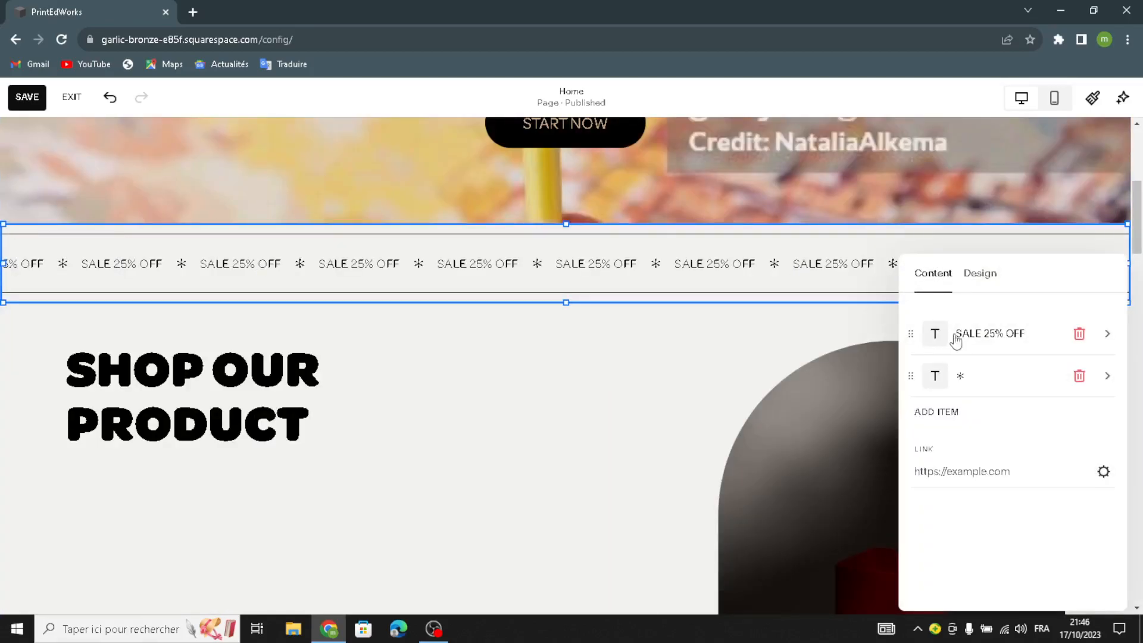
left_click(979, 273)
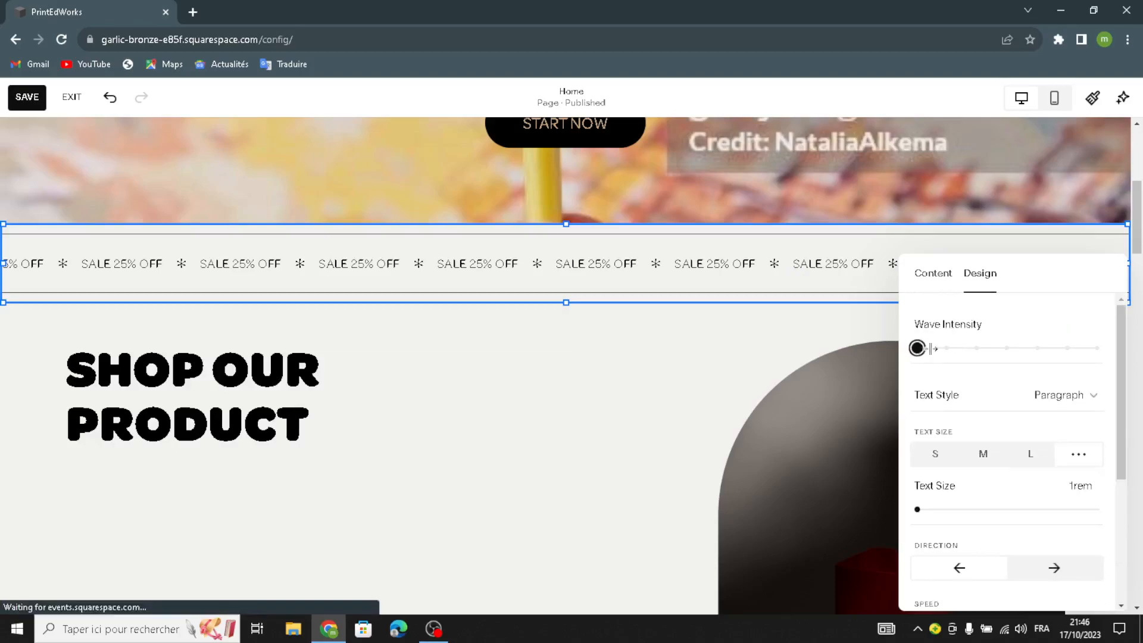
left_click_drag(917, 348, 947, 348)
scroll(947, 451, "down", 3)
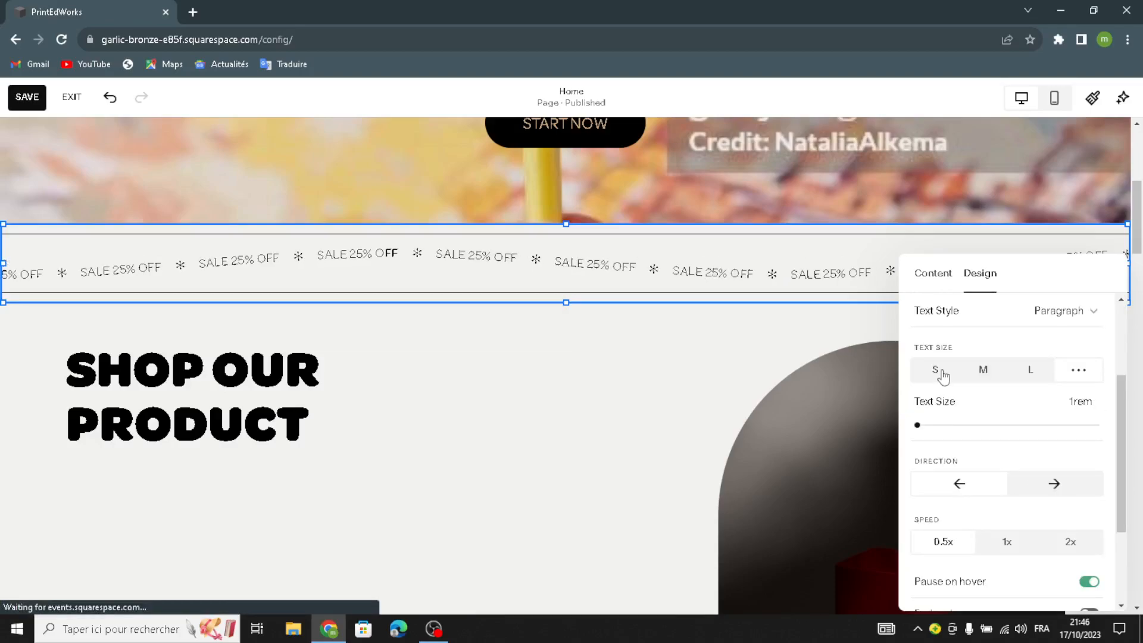
left_click(942, 375)
scroll(576, 405, "down", 3)
left_click(580, 342)
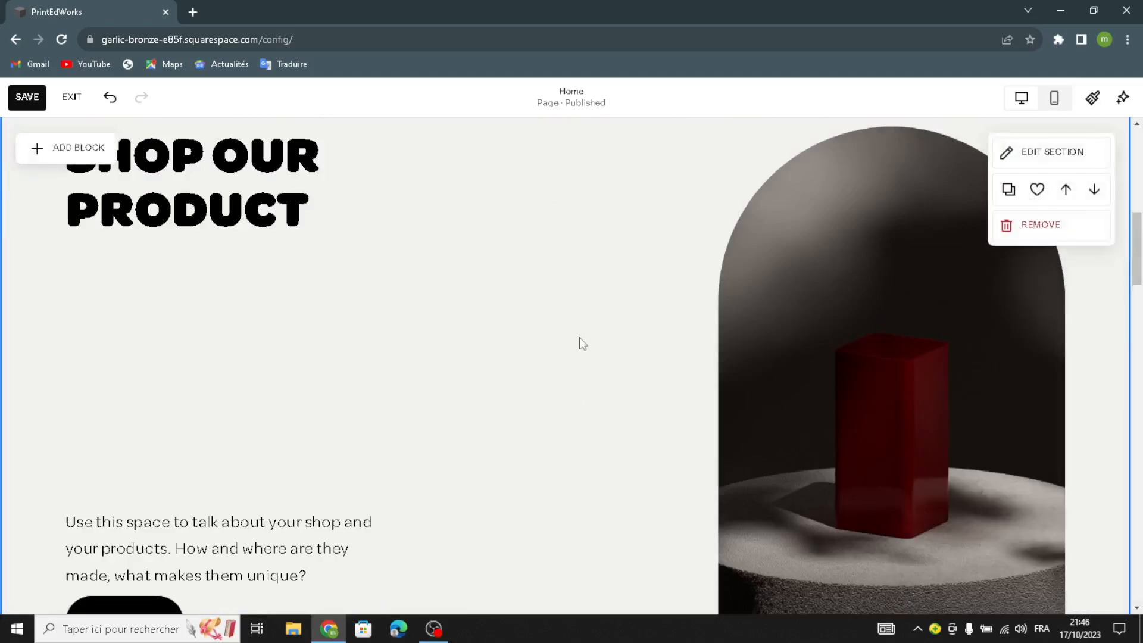
Step: Delete the arched picture of the red box from the "Shop our product" section
scroll(655, 386, "up", 2)
scroll(774, 393, "down", 1)
left_click(798, 263)
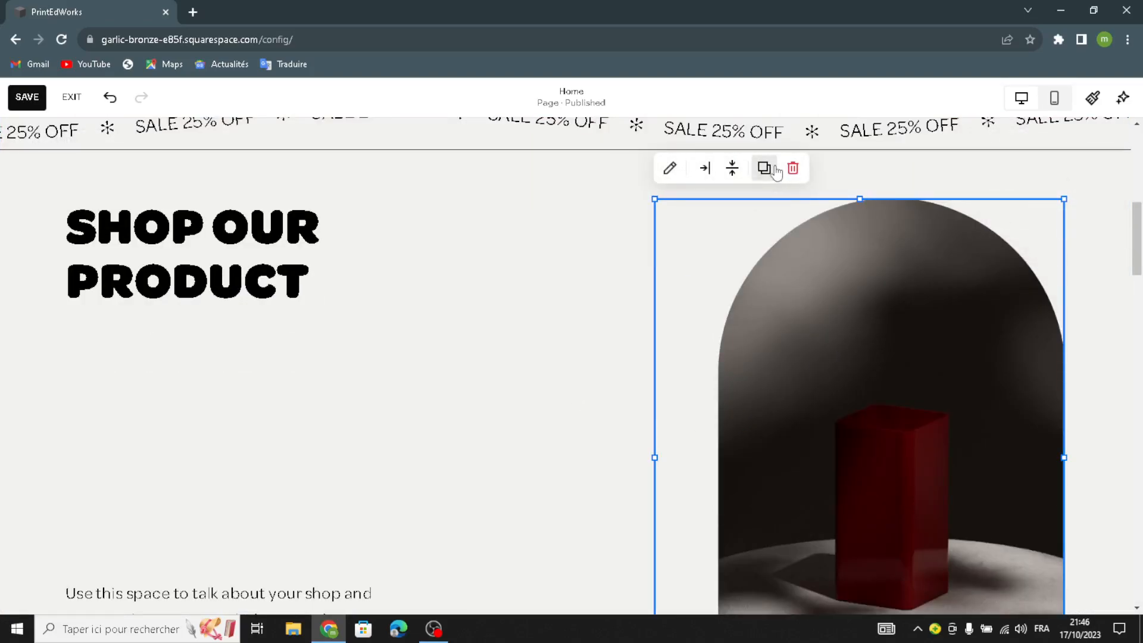
left_click(793, 168)
Step: Add an image block beside the "Shop our product" text and enlarge it to fill the space where the old picture was
left_click(54, 147)
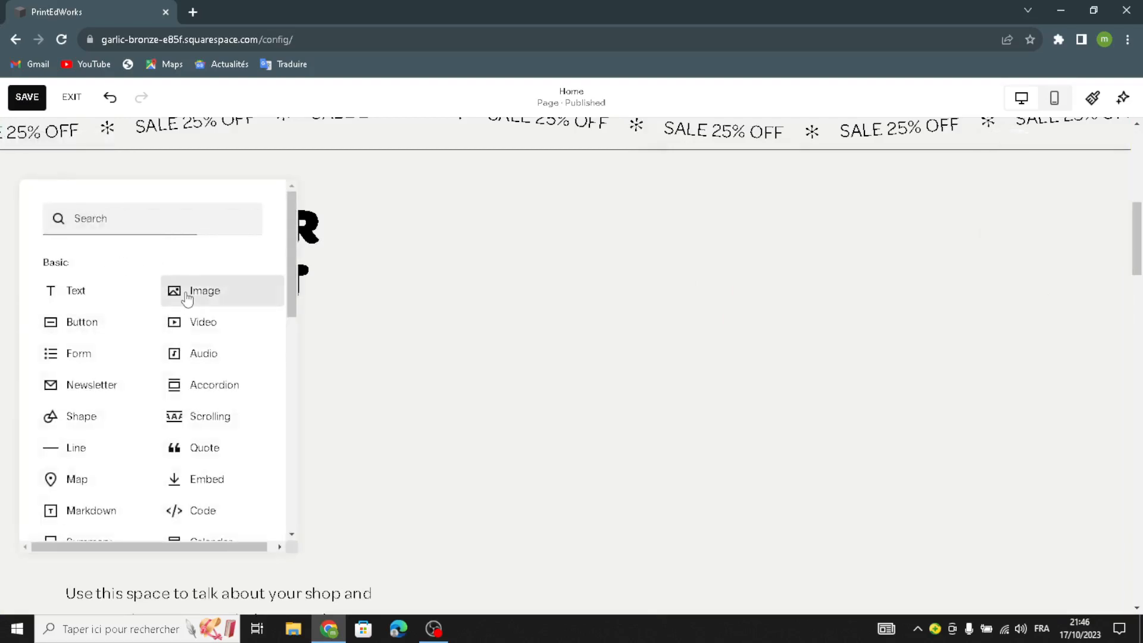
left_click(187, 298)
left_click_drag(255, 270, 875, 401)
left_click_drag(939, 337, 1063, 172)
left_click_drag(663, 182, 486, 170)
scroll(623, 364, "down", 2)
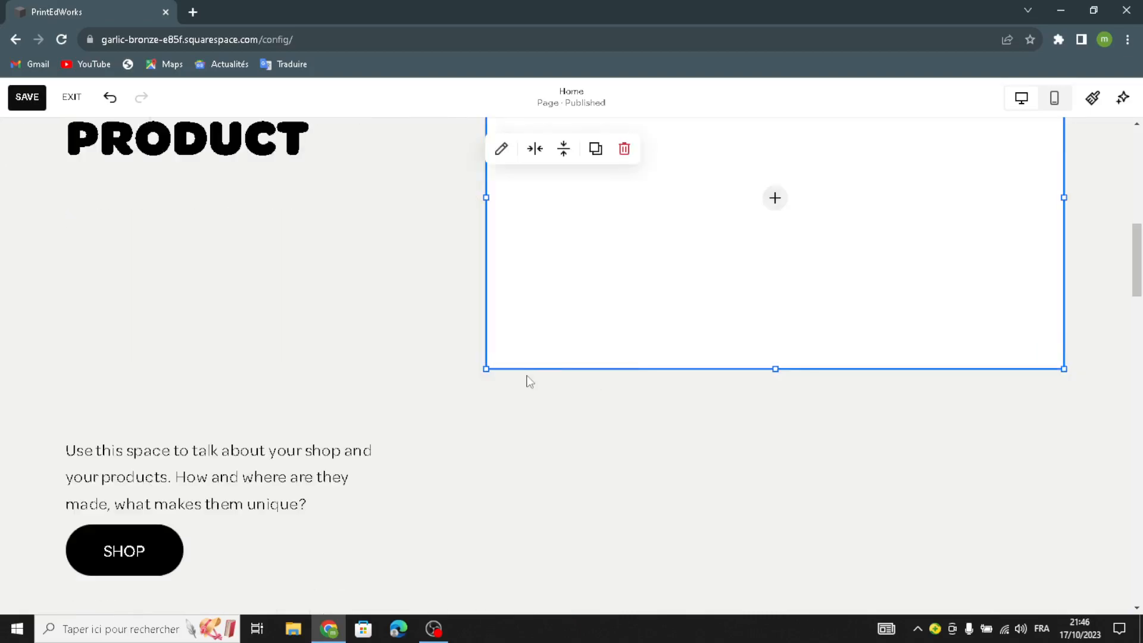
left_click_drag(486, 369, 431, 574)
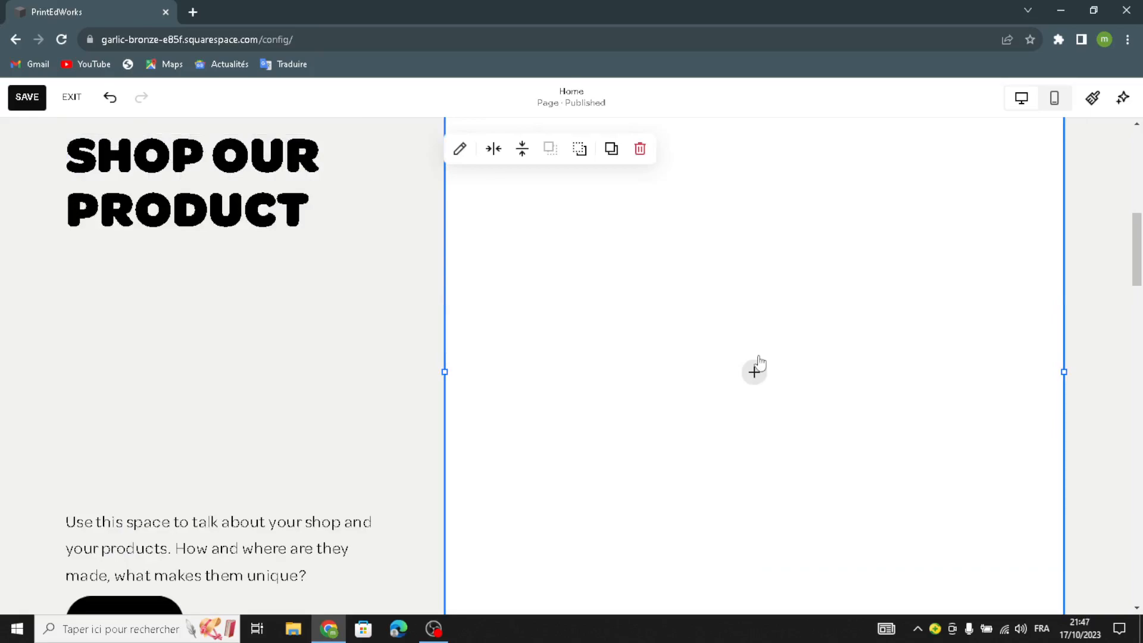
left_click(751, 371)
left_click(729, 411)
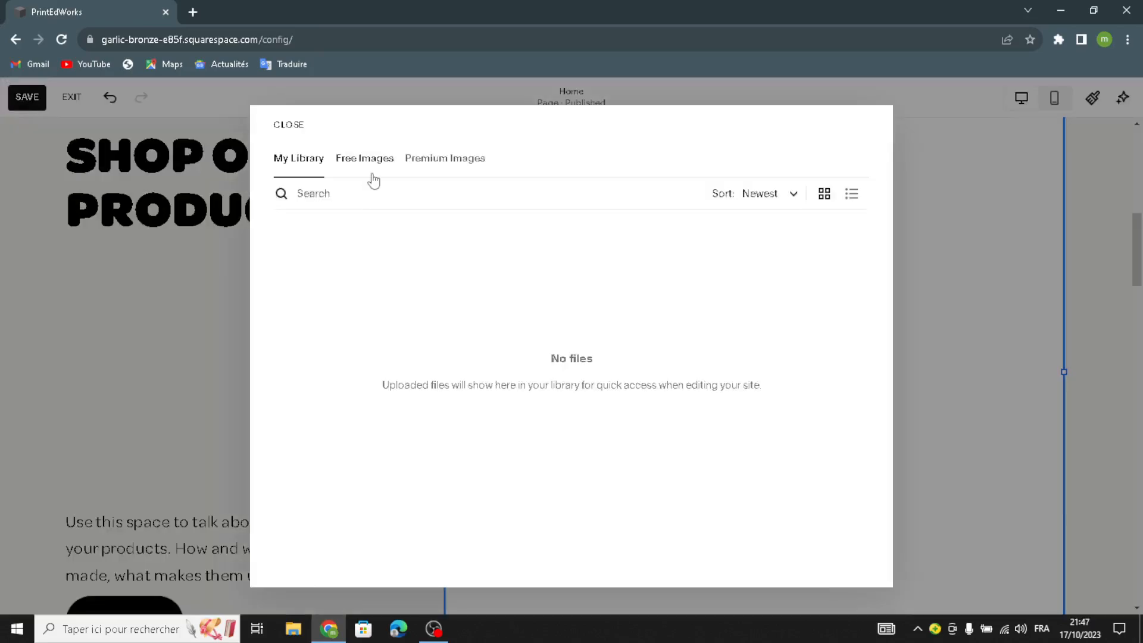
key("Escape")
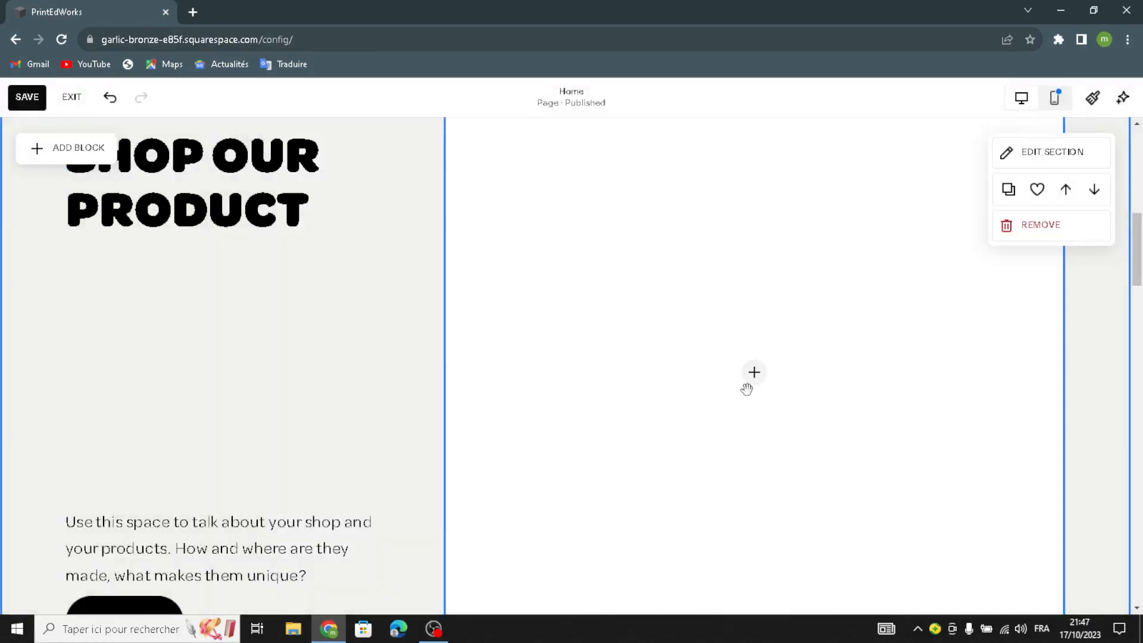
Step: Search the free stock images for "printable educational worksheets" to fill the new image block
left_click(706, 396)
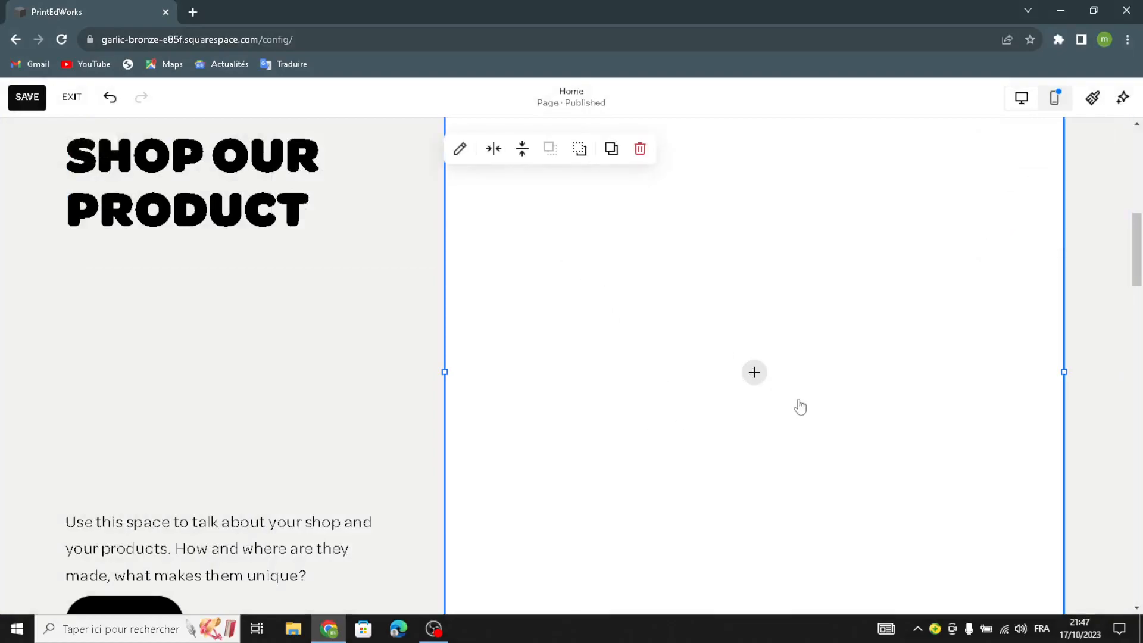
left_click(754, 375)
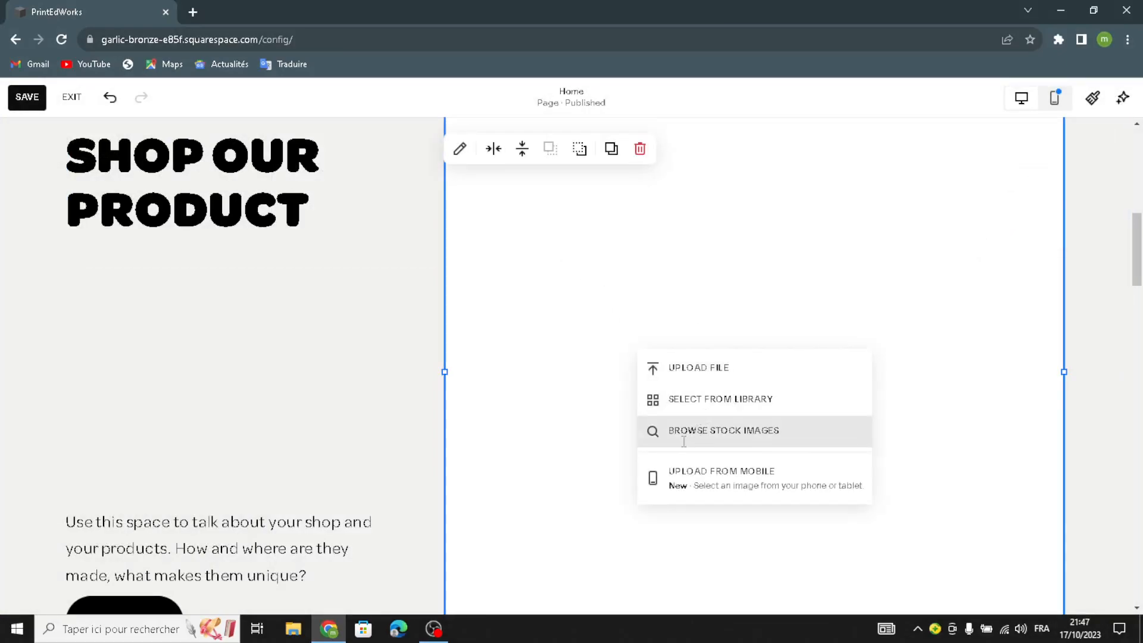
left_click(689, 430)
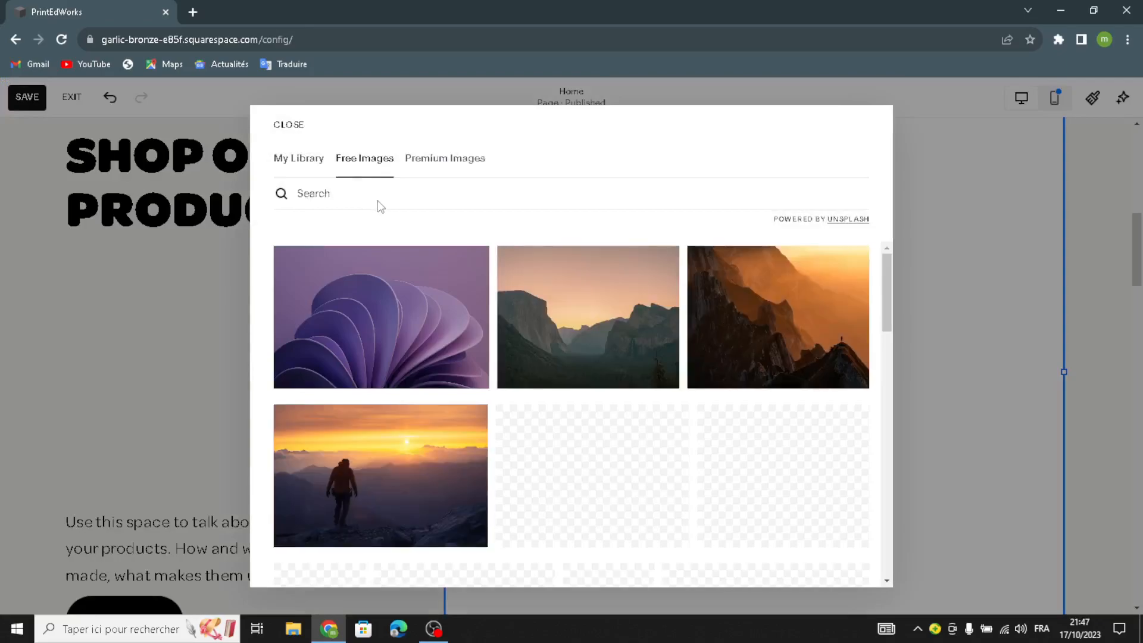
left_click(378, 200)
type("printable")
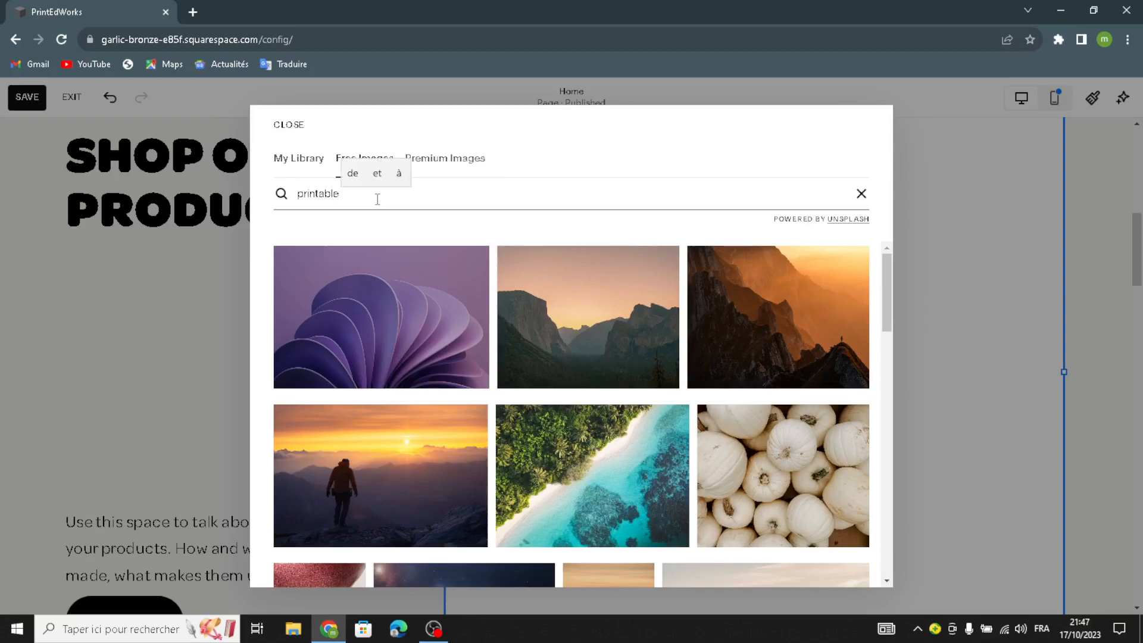
type(" educat")
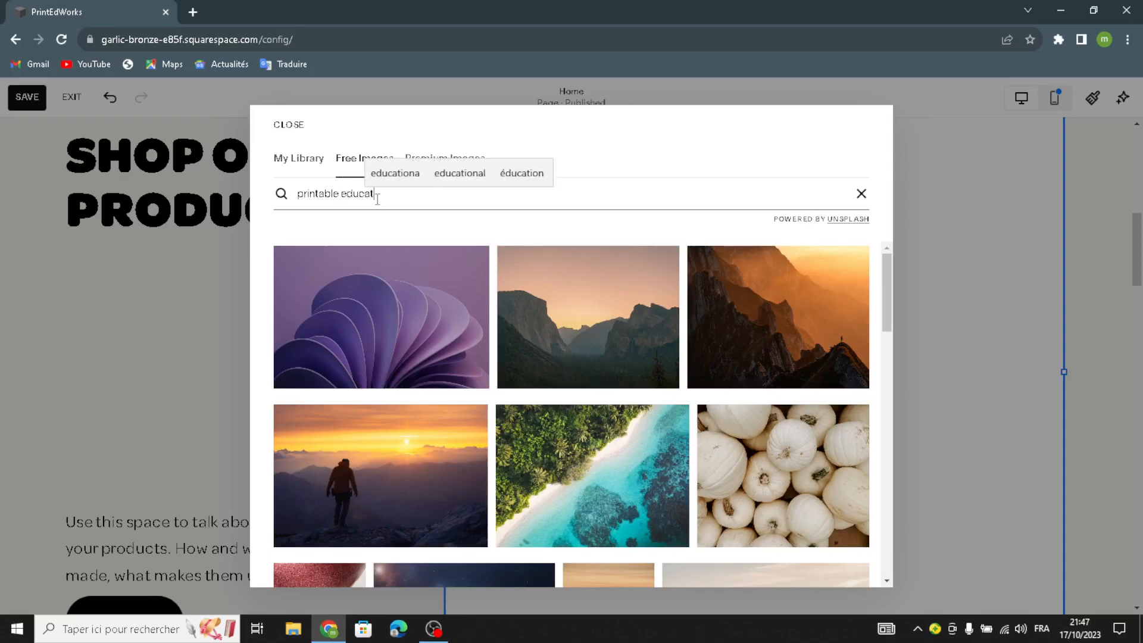
type("ional ")
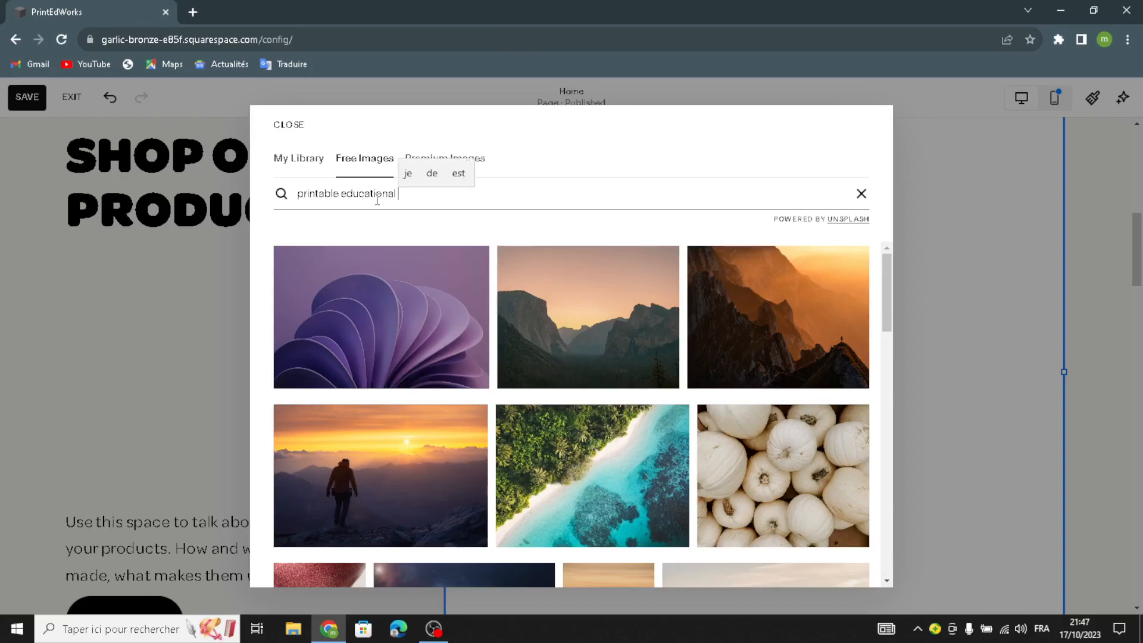
type("worksheets")
key("Return")
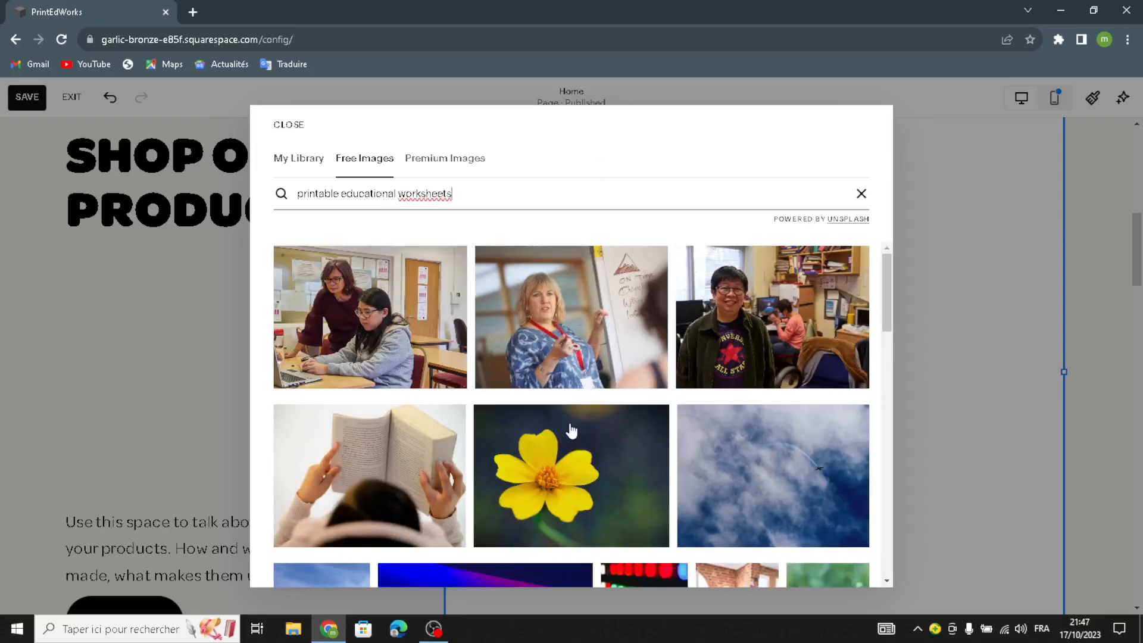
Step: Browse the stock image results and insert the photo of the woman teaching beside a whiteboard into the image block
scroll(571, 430, "down", 5)
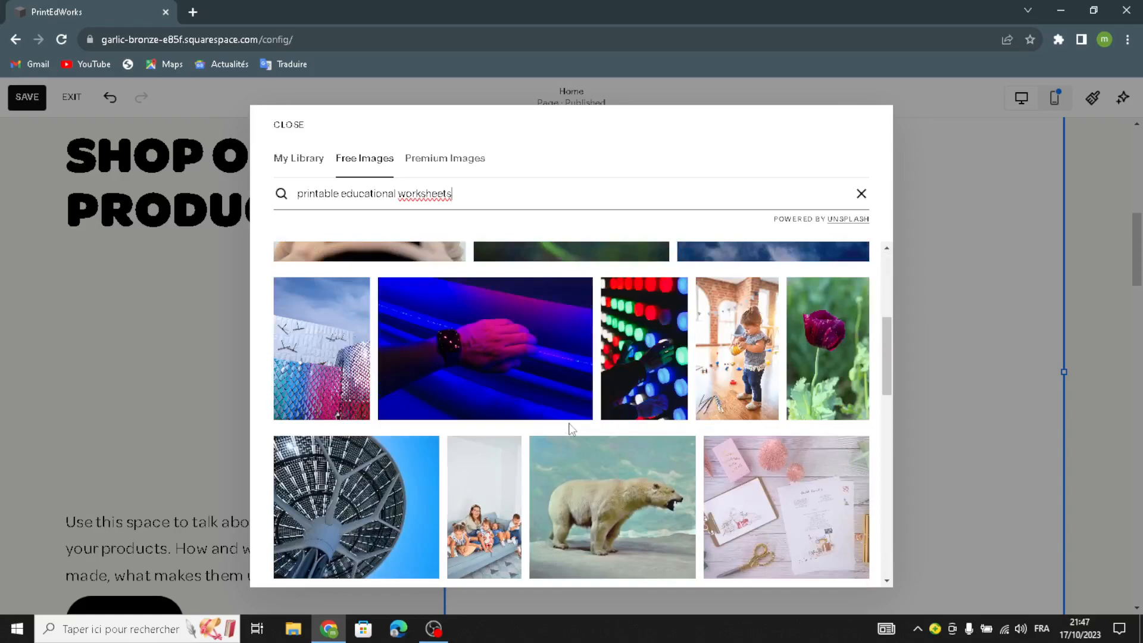
scroll(572, 430, "down", 3)
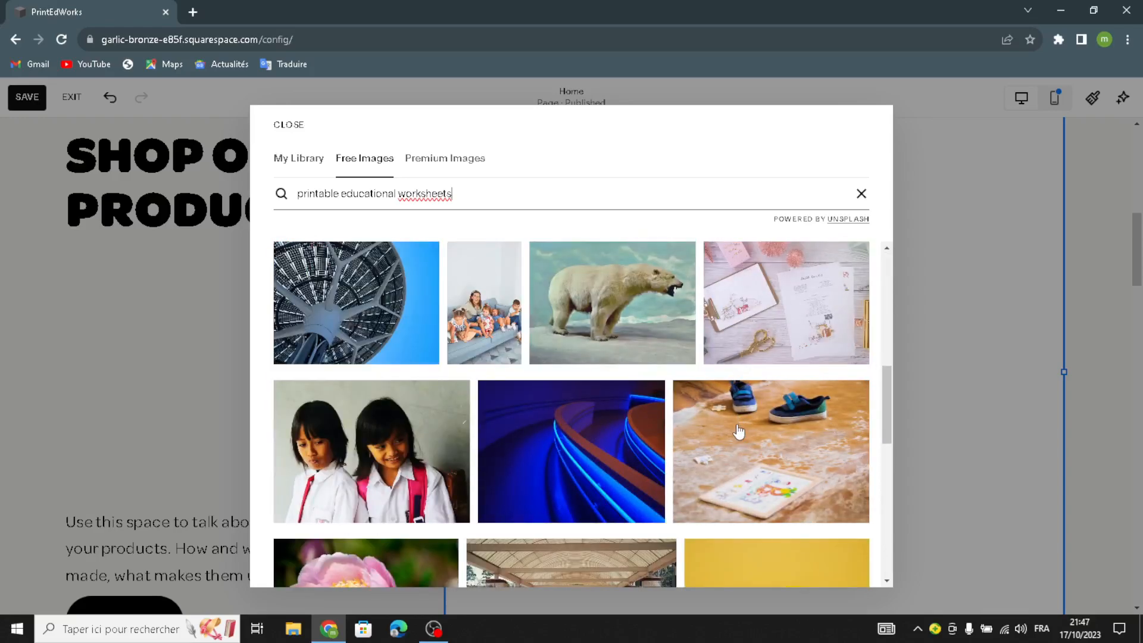
scroll(738, 431, "down", 6)
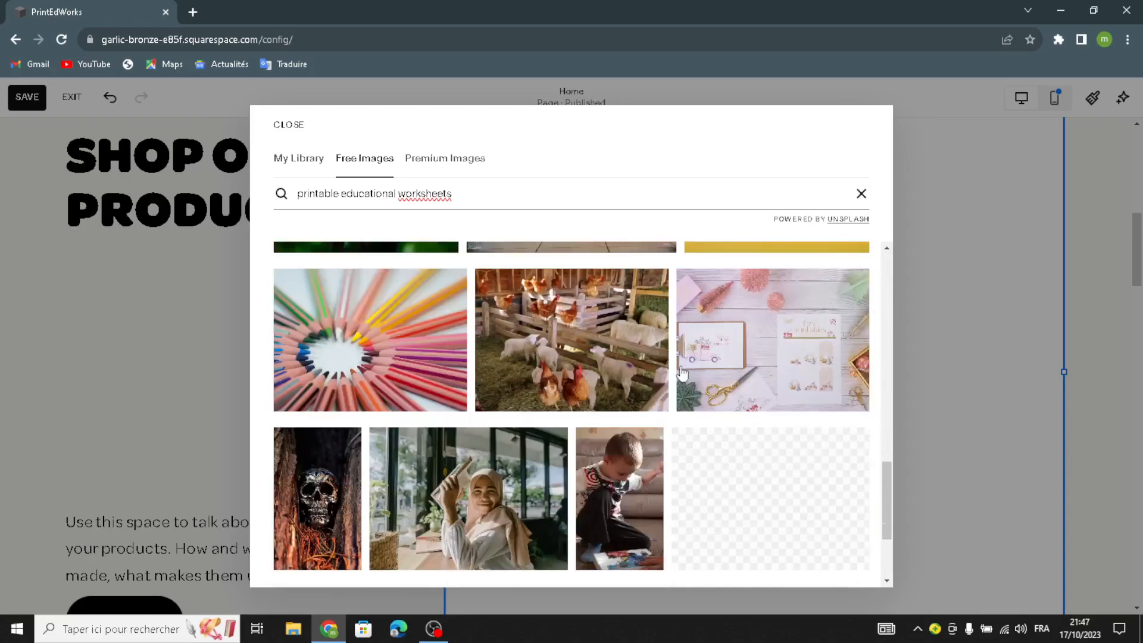
scroll(715, 426, "down", 5)
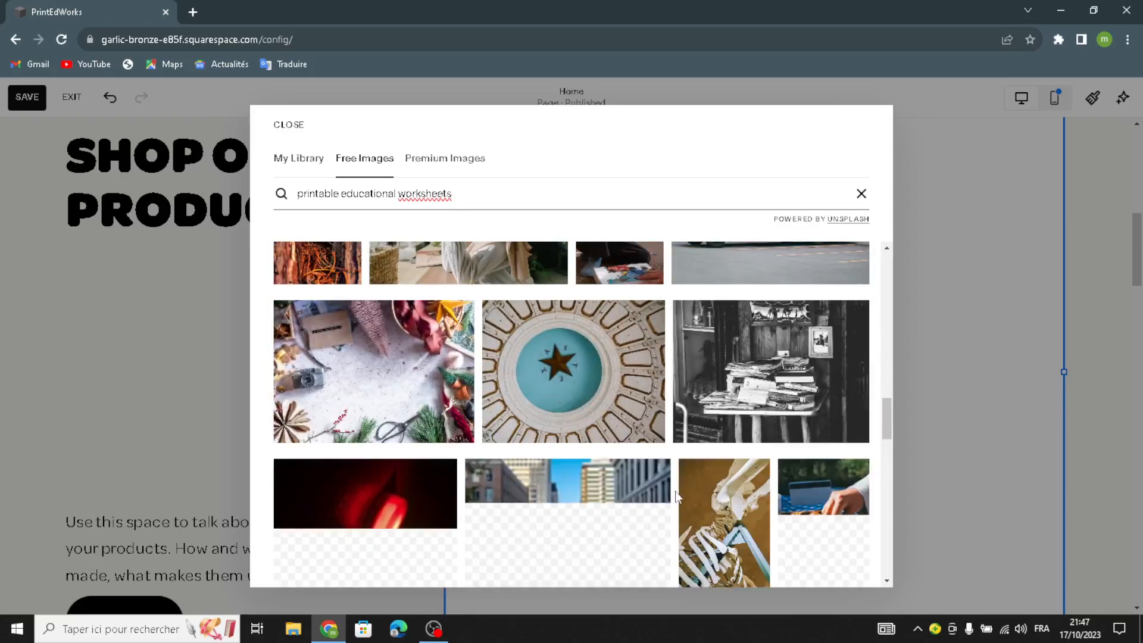
scroll(676, 497, "up", 6)
scroll(679, 494, "up", 5)
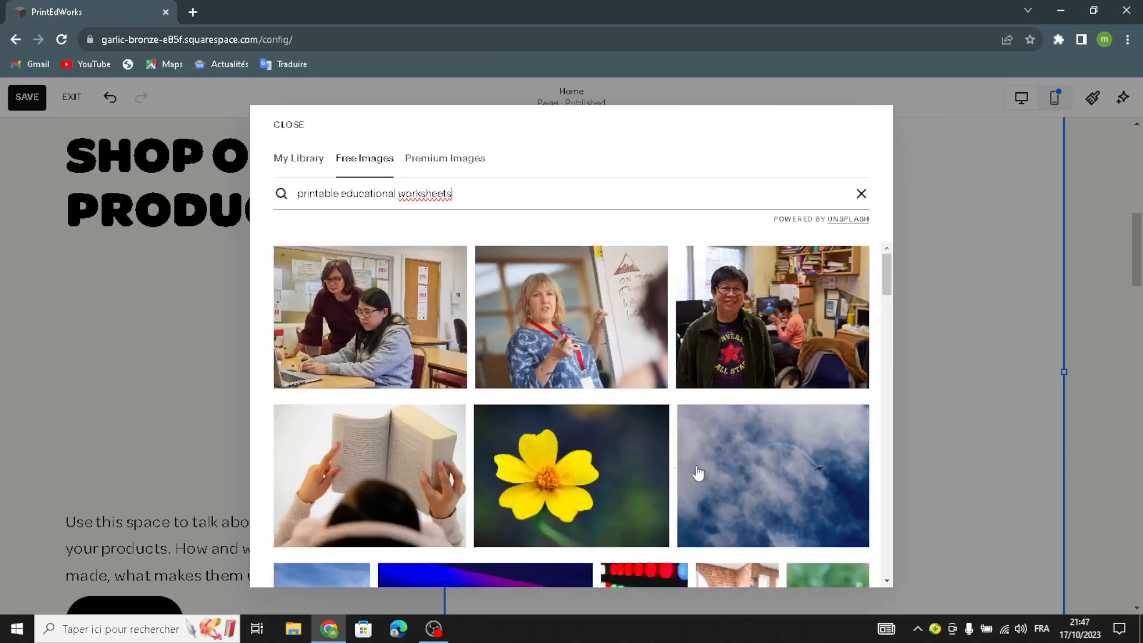
left_click(563, 354)
left_click(681, 407)
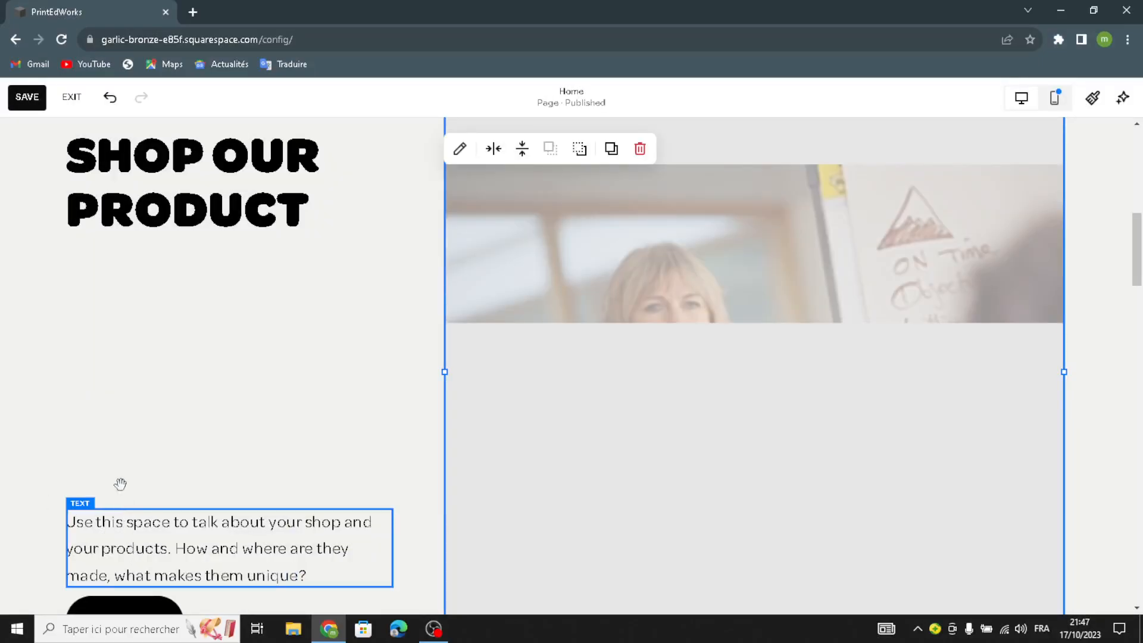
Step: Format the shop description paragraph as Heading 4 and move it up directly beneath the "Shop our product" heading
left_click_drag(125, 554, 111, 346)
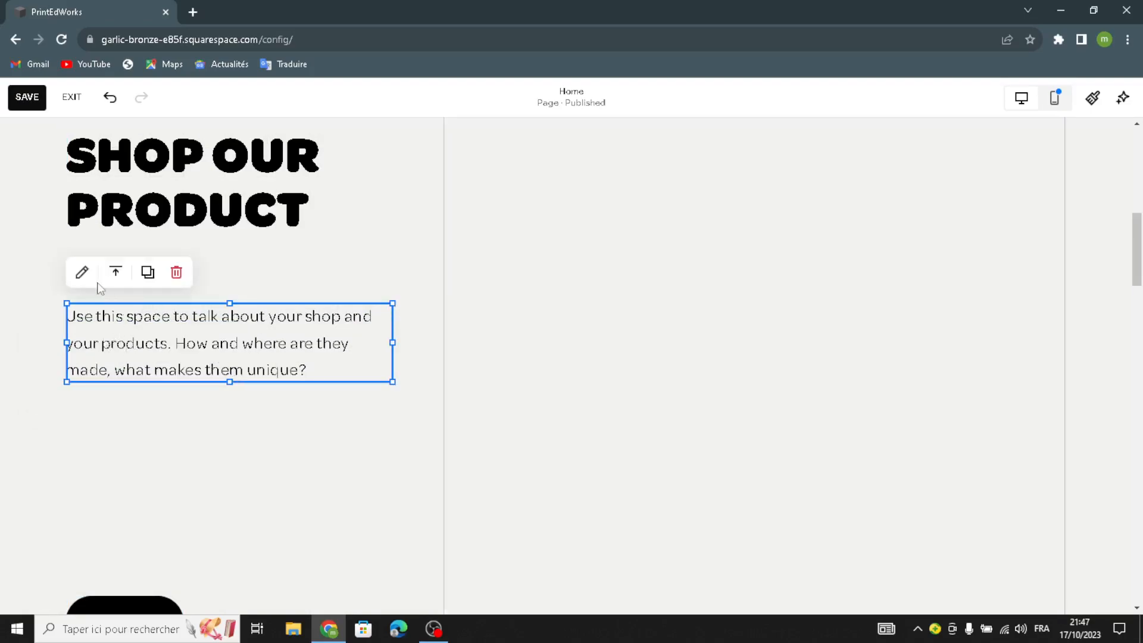
left_click(83, 272)
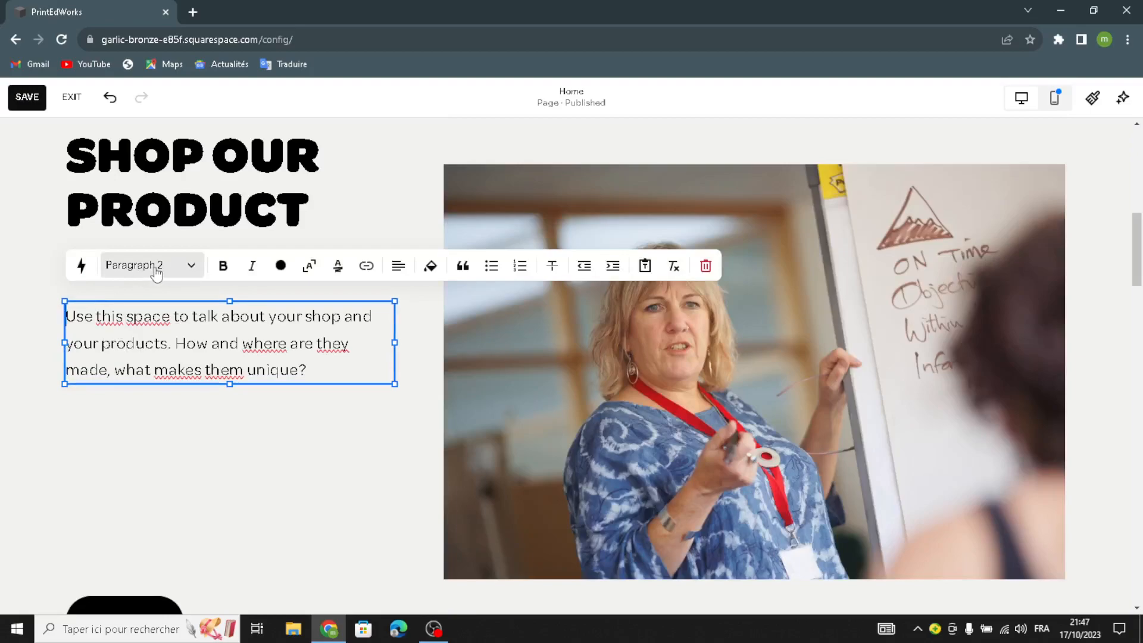
left_click(154, 274)
left_click(128, 396)
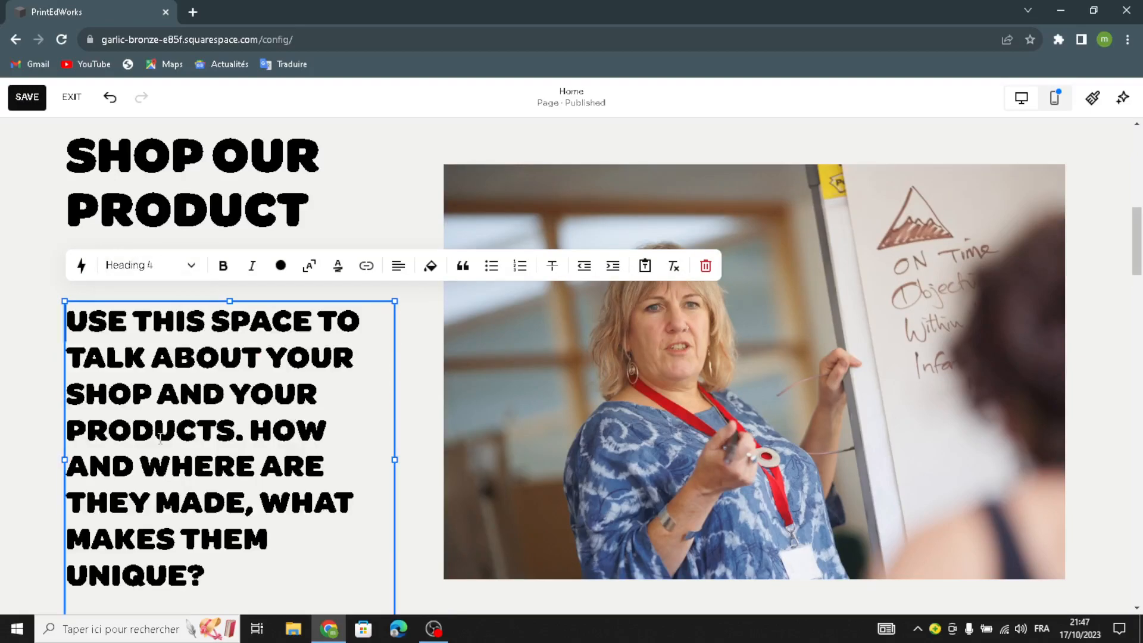
left_click(350, 256)
left_click_drag(322, 438, 326, 395)
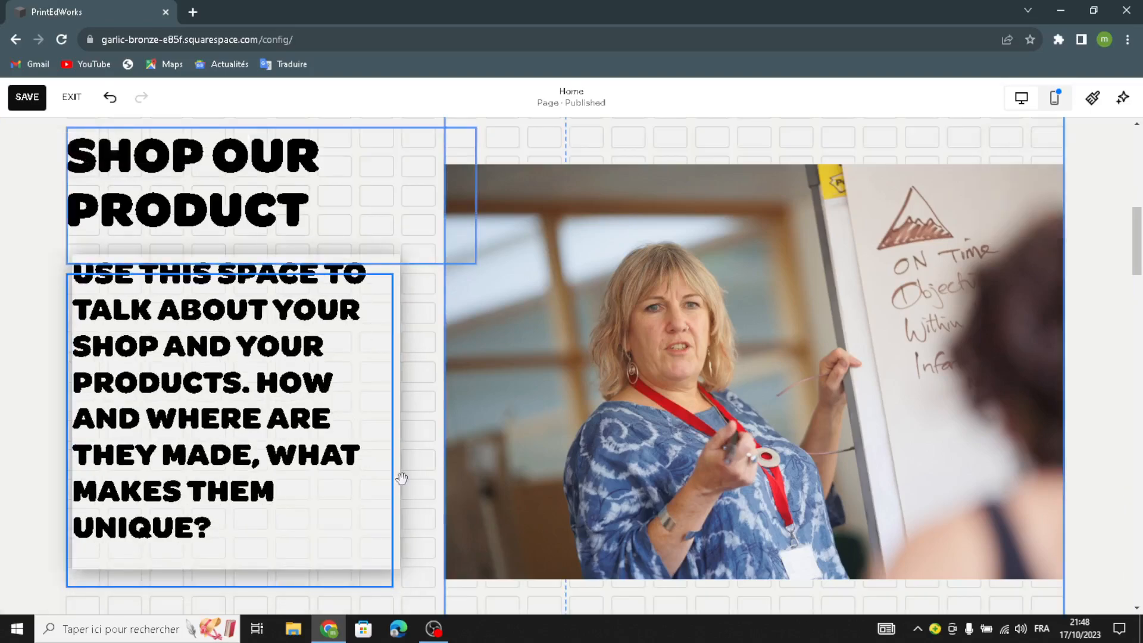
left_click_drag(402, 478, 266, 377)
Step: Move the SHOP button up to sit just below the shop description
scroll(191, 498, "down", 3)
left_click_drag(146, 413, 153, 204)
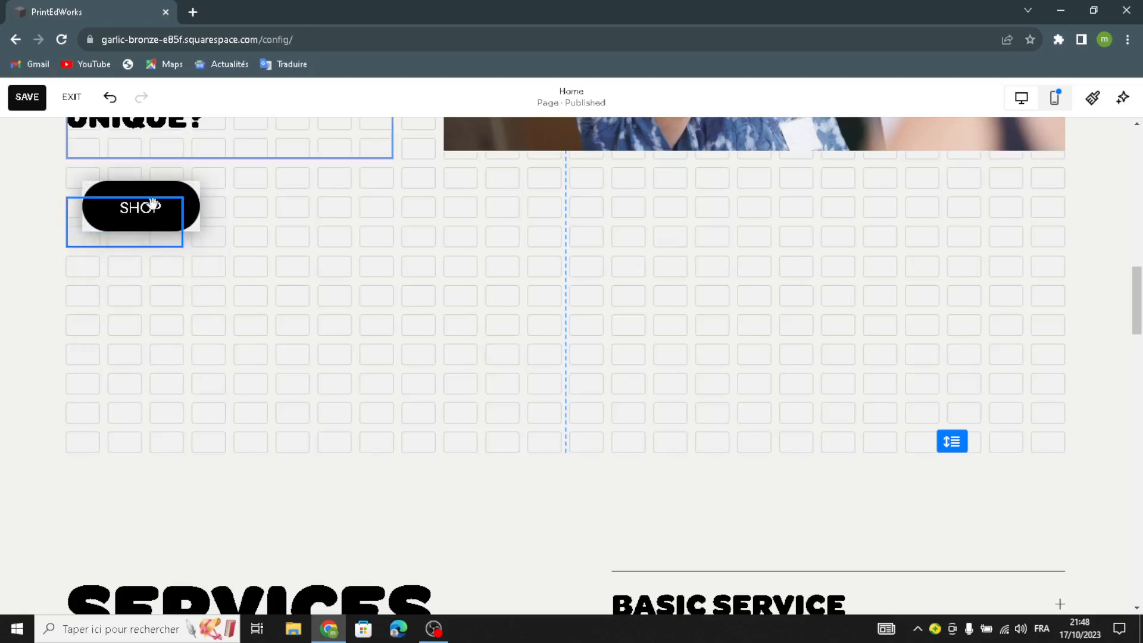
scroll(862, 429, "up", 8)
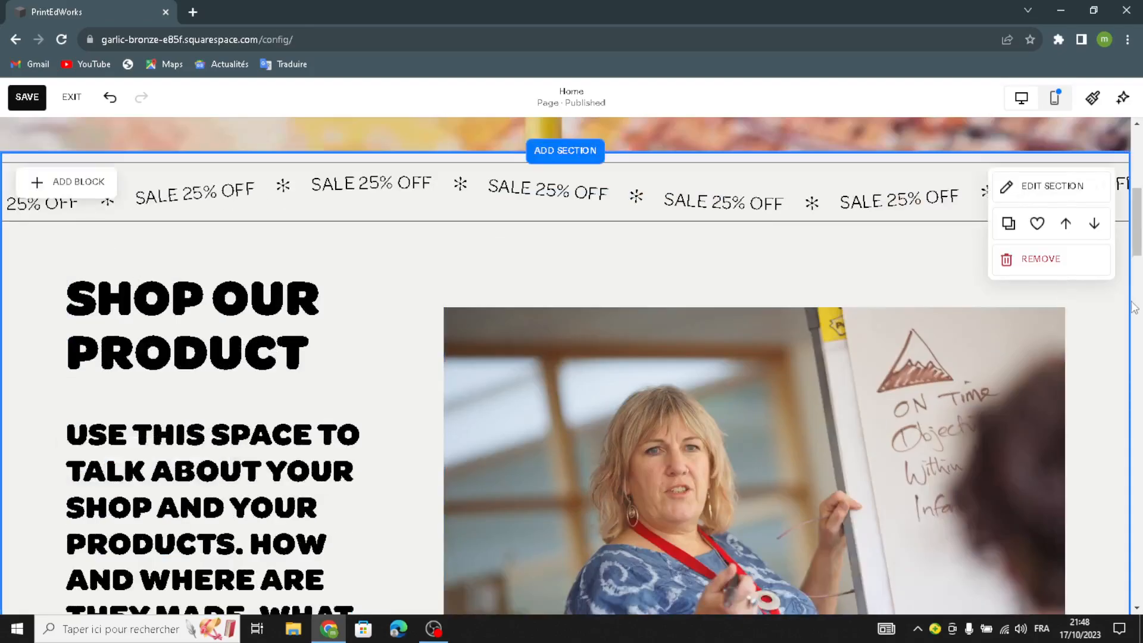
Step: Give the shop section a background art using the tan pattern of overlapping diagonal geometric planes
left_click(1041, 189)
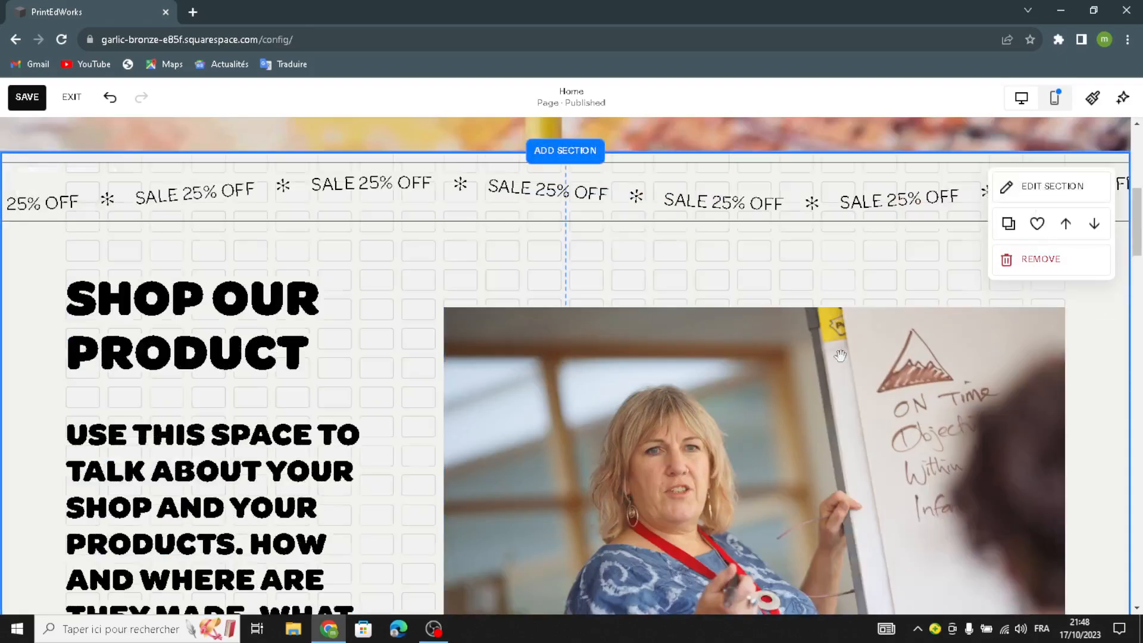
left_click(1045, 263)
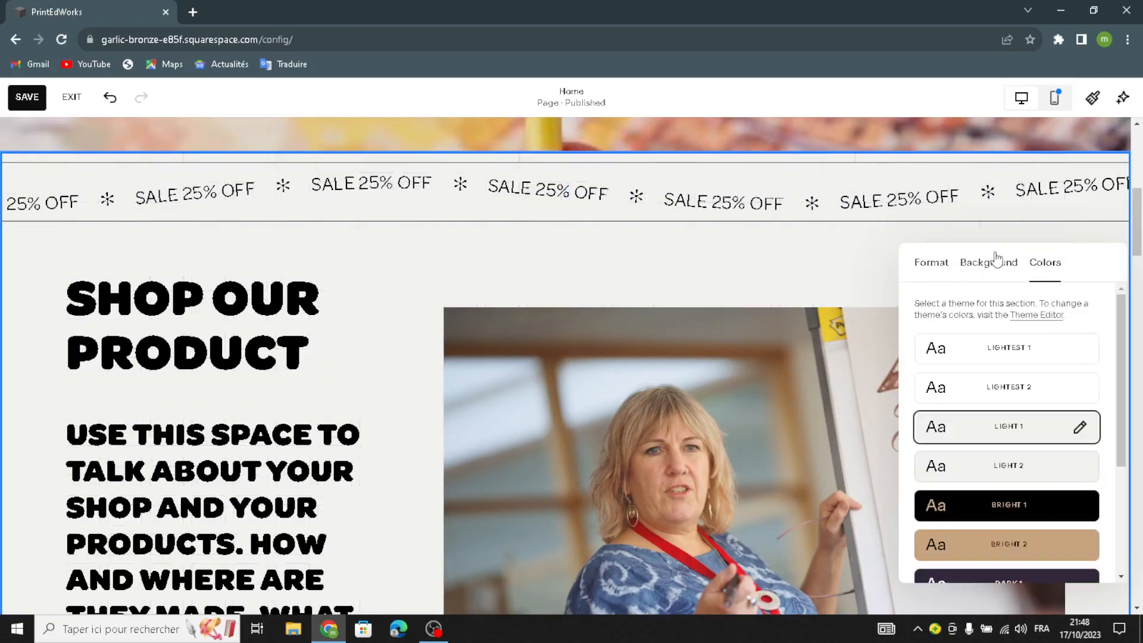
left_click(997, 263)
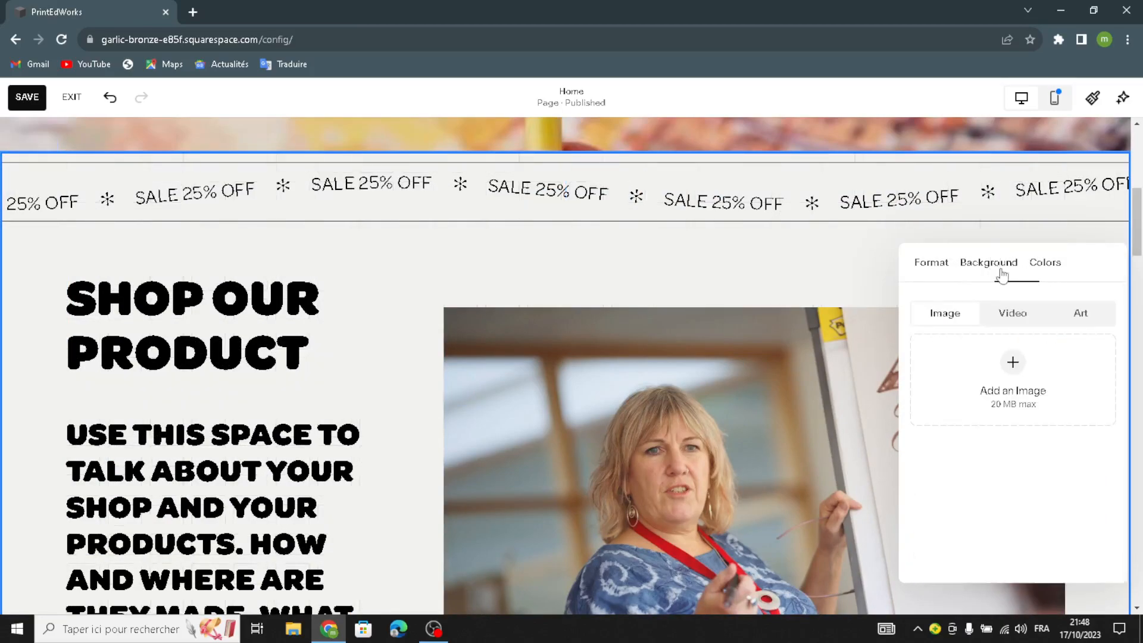
left_click(1080, 313)
scroll(1054, 417, "down", 3)
left_click(1054, 433)
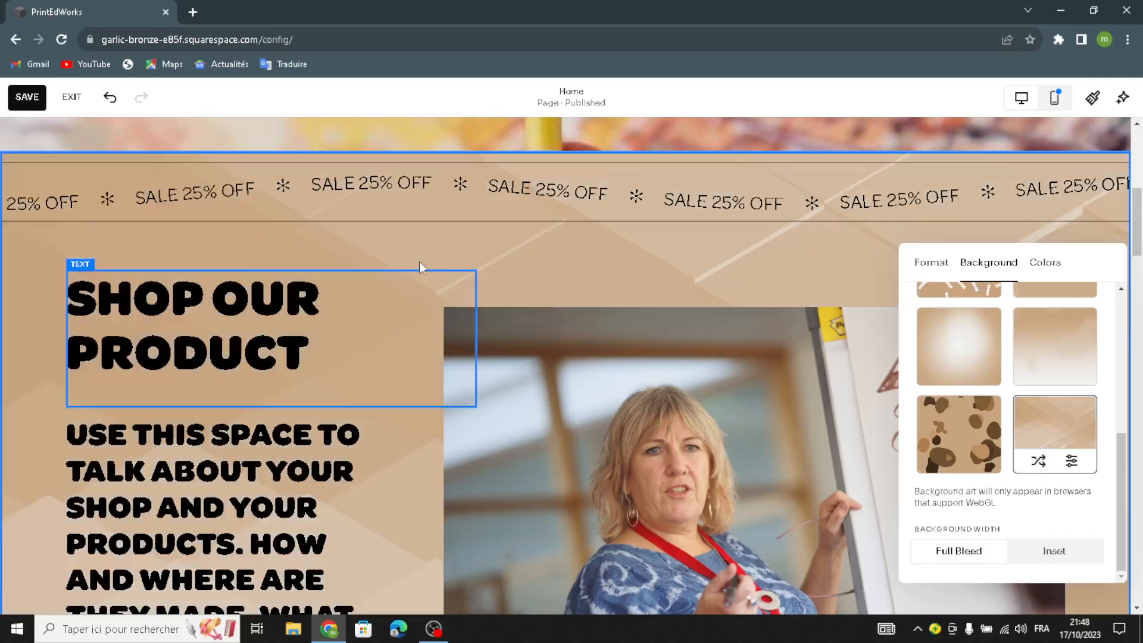
Step: Apply the tan diagonal geometric background art to the Services section
scroll(492, 265, "down", 15)
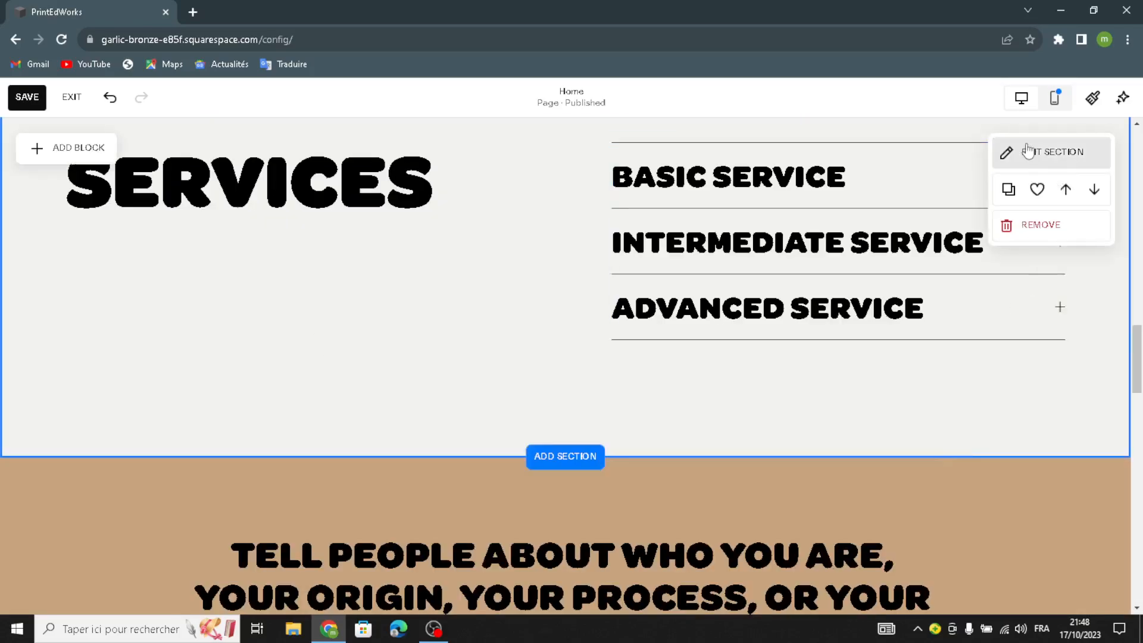
left_click(1027, 150)
left_click(989, 153)
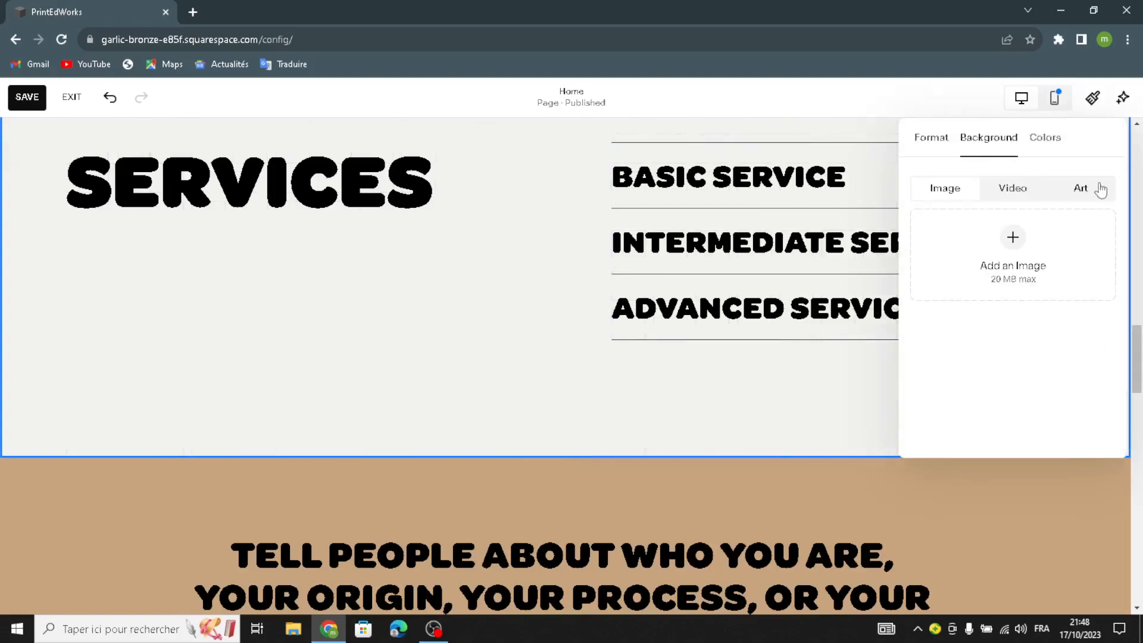
left_click(1077, 192)
scroll(1033, 305, "down", 5)
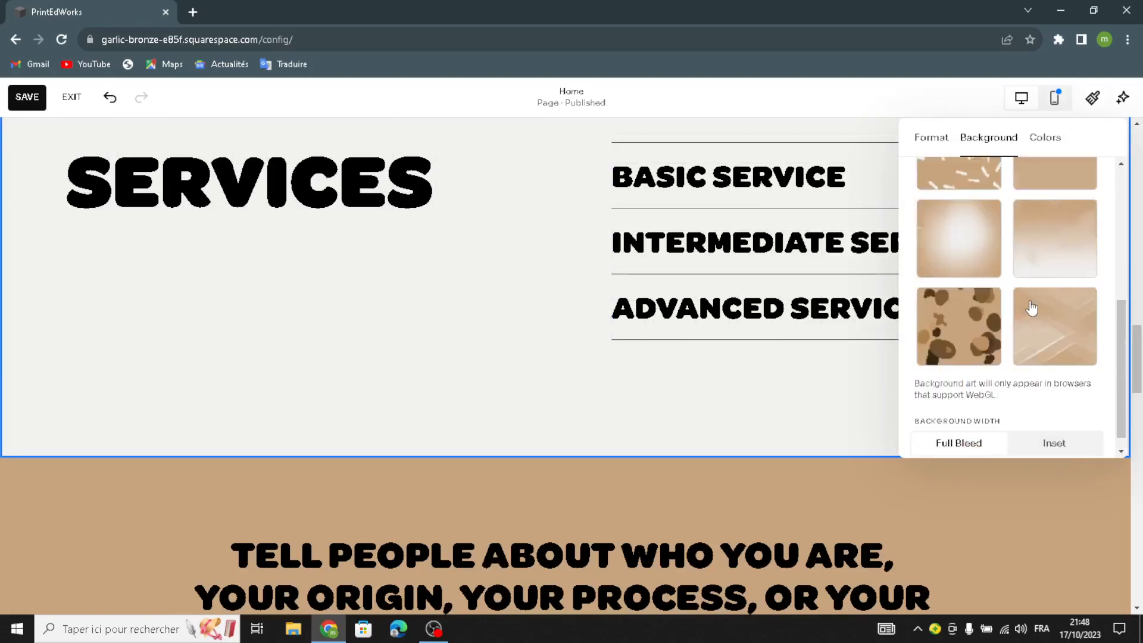
left_click(1037, 307)
Step: Apply the same tan geometric background art to the "Follow us on social" section
scroll(520, 333, "down", 12)
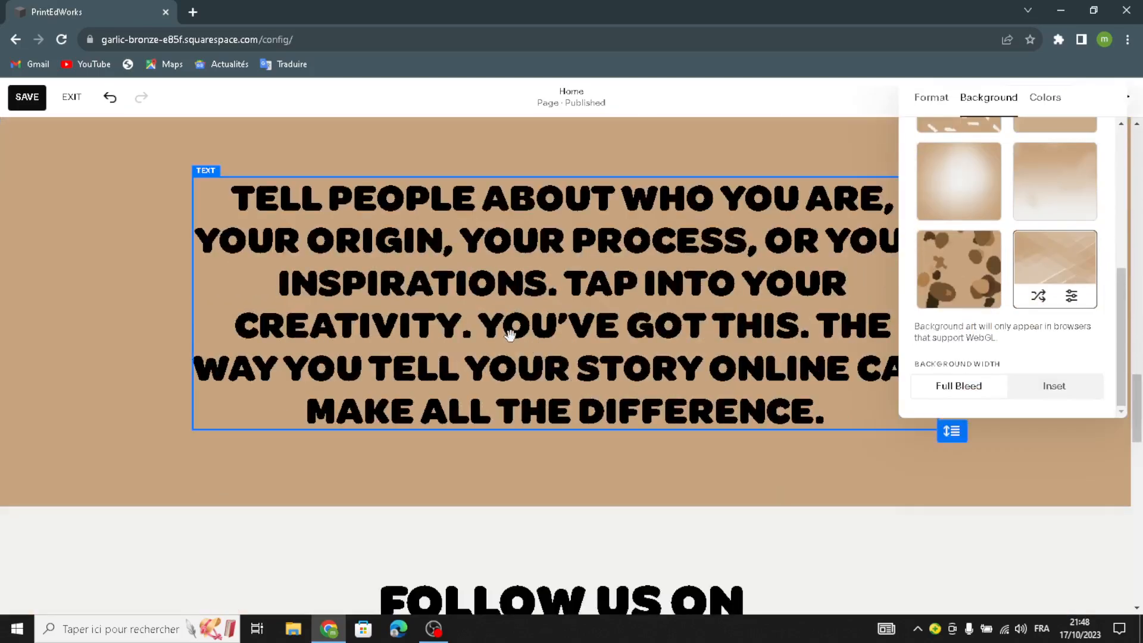
left_click(130, 459)
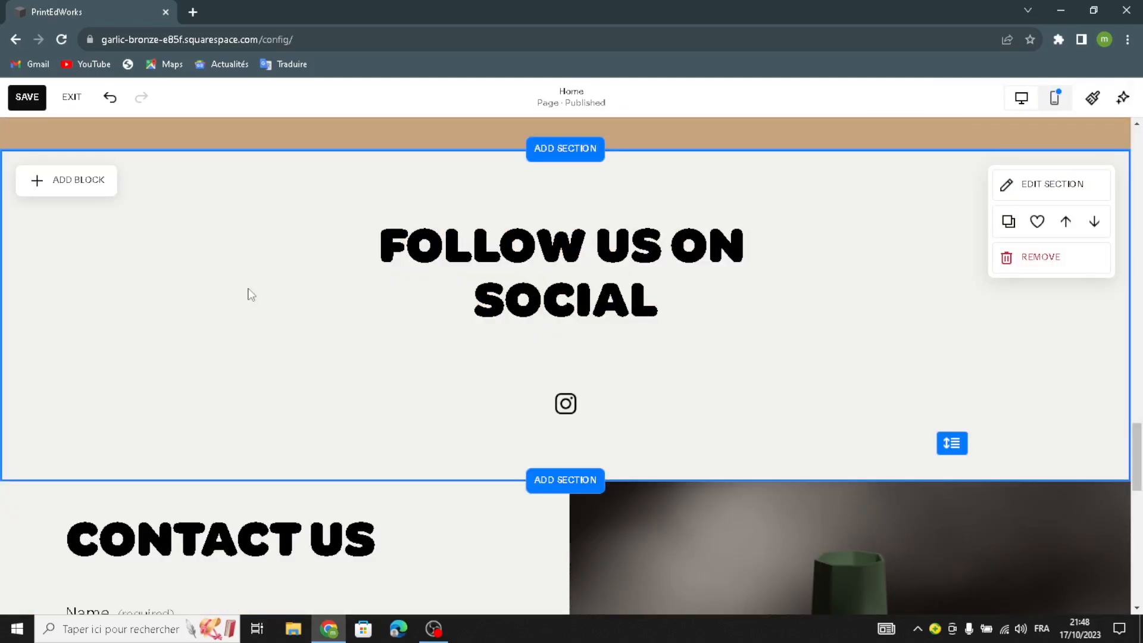
left_click(1042, 203)
left_click(1014, 173)
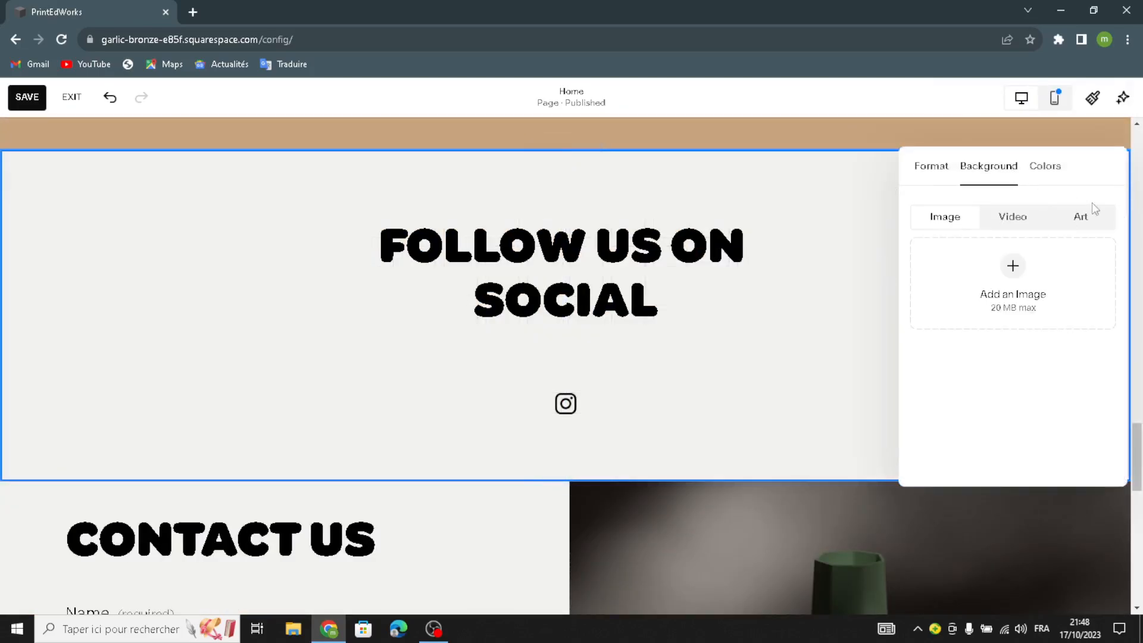
left_click(1080, 217)
scroll(1046, 372, "down", 5)
left_click(1056, 349)
Step: Delete the green vase image beside the contact form and add a map block in its place
scroll(547, 361, "down", 6)
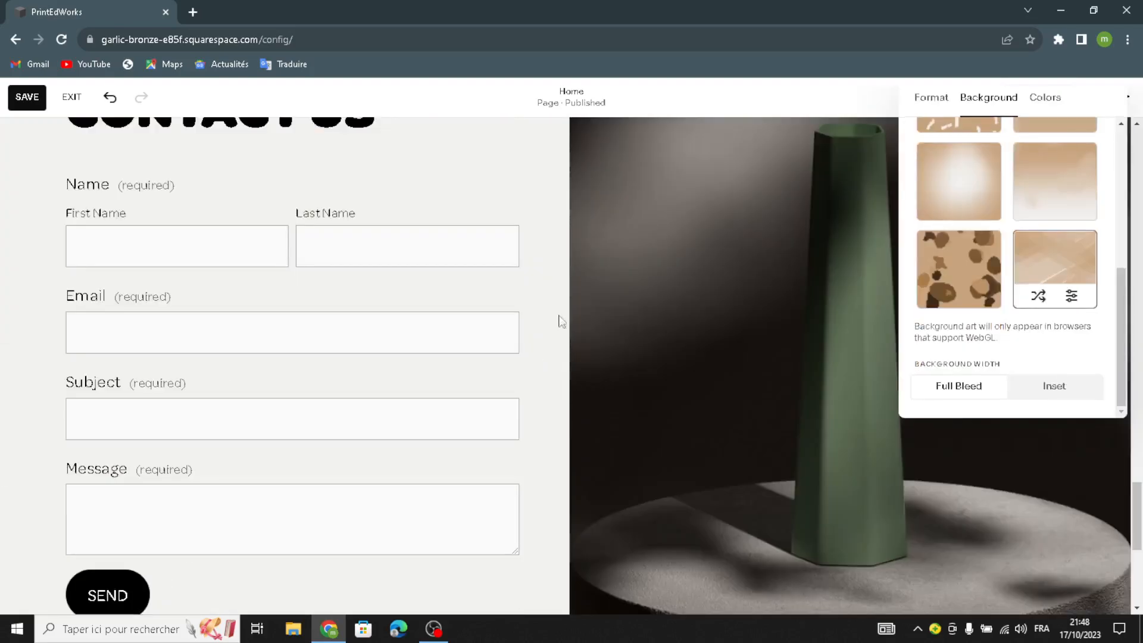
left_click(549, 339)
left_click(698, 271)
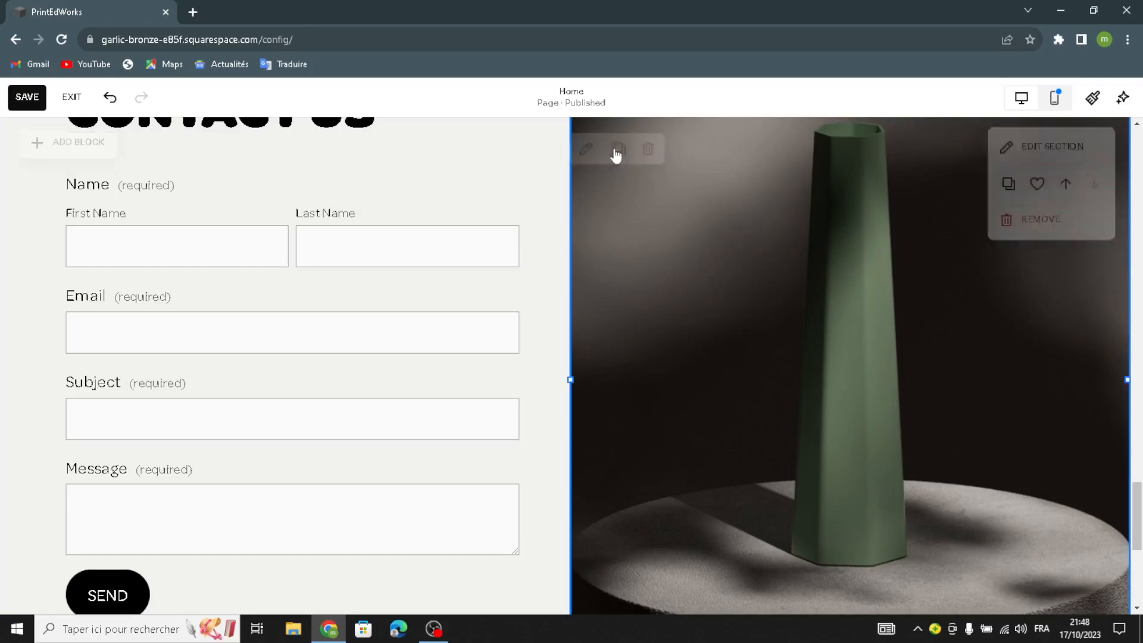
left_click(647, 149)
left_click(107, 159)
left_click(83, 482)
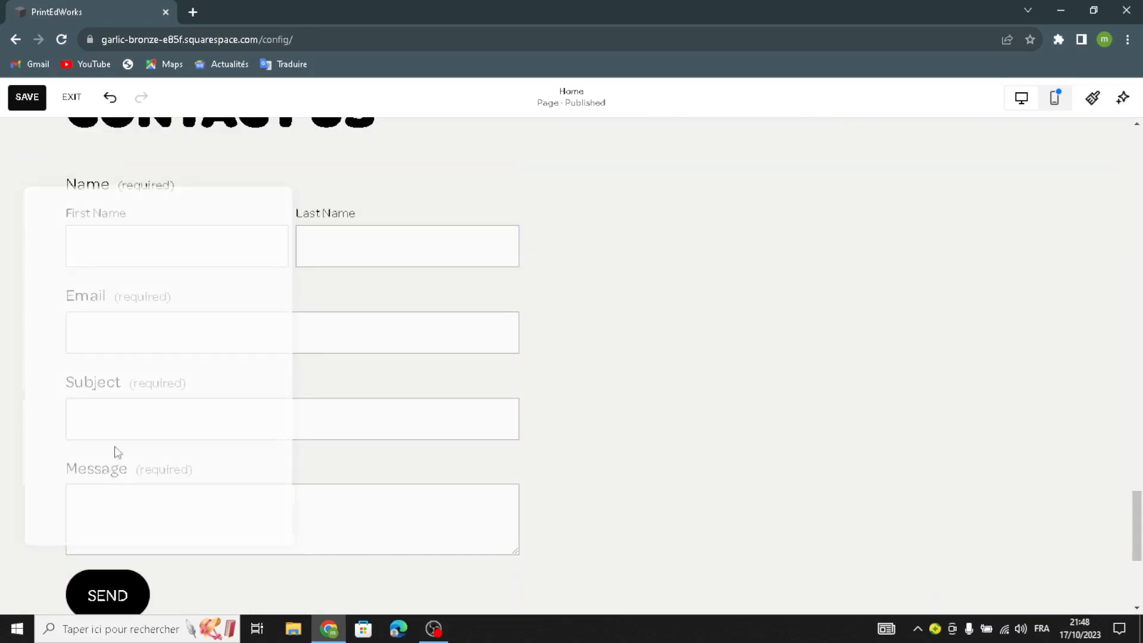
left_click_drag(209, 354, 806, 309)
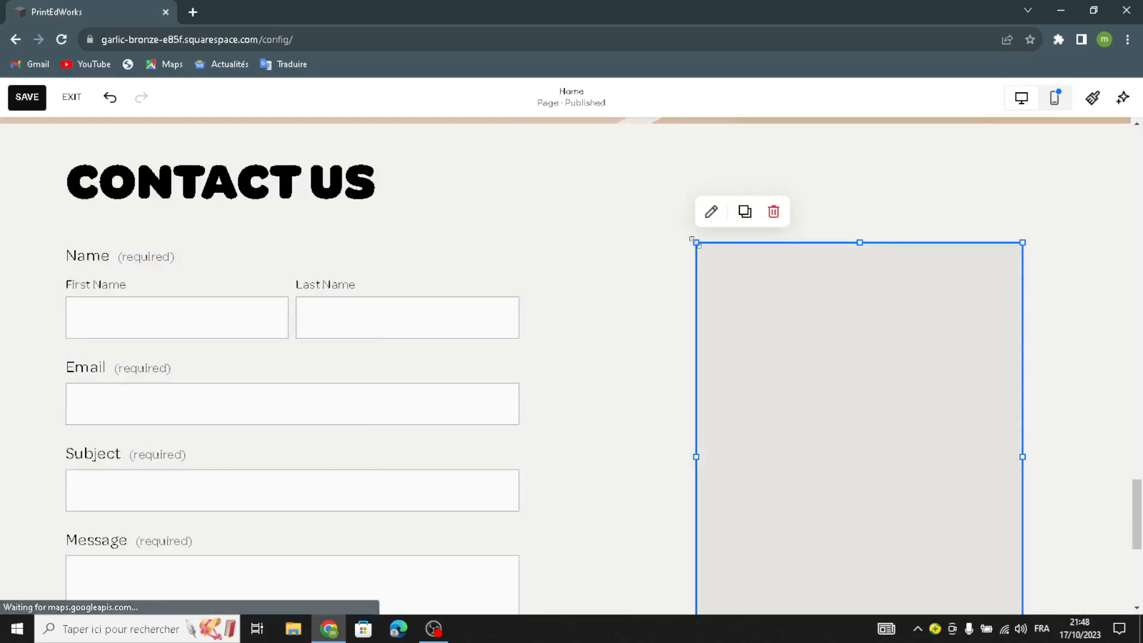
Step: Enlarge the map block so it fills the space beside the contact form, extending it towards the form and the page margin
left_click_drag(594, 128, 623, 175)
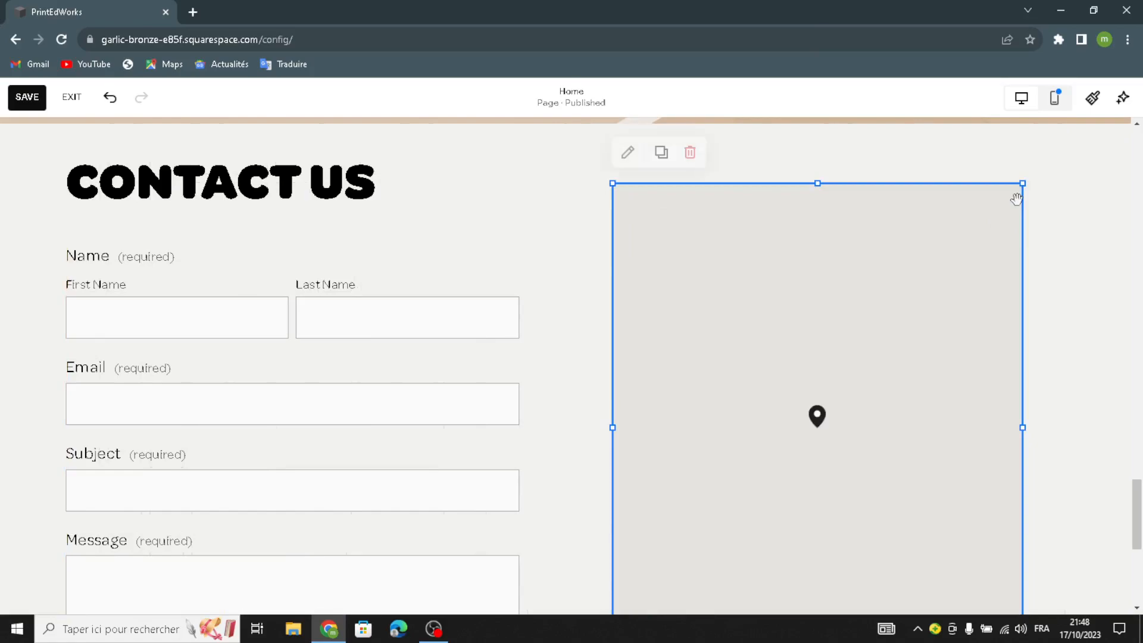
left_click_drag(1023, 184, 1074, 130)
scroll(989, 489, "down", 4)
scroll(977, 499, "down", 2)
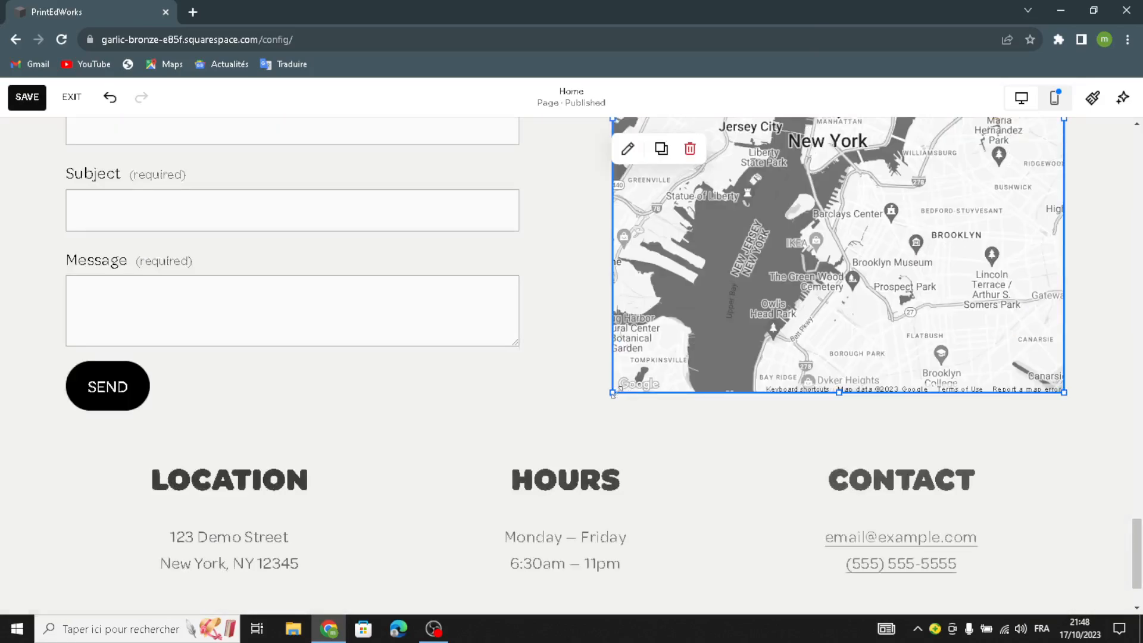
left_click_drag(612, 393, 587, 408)
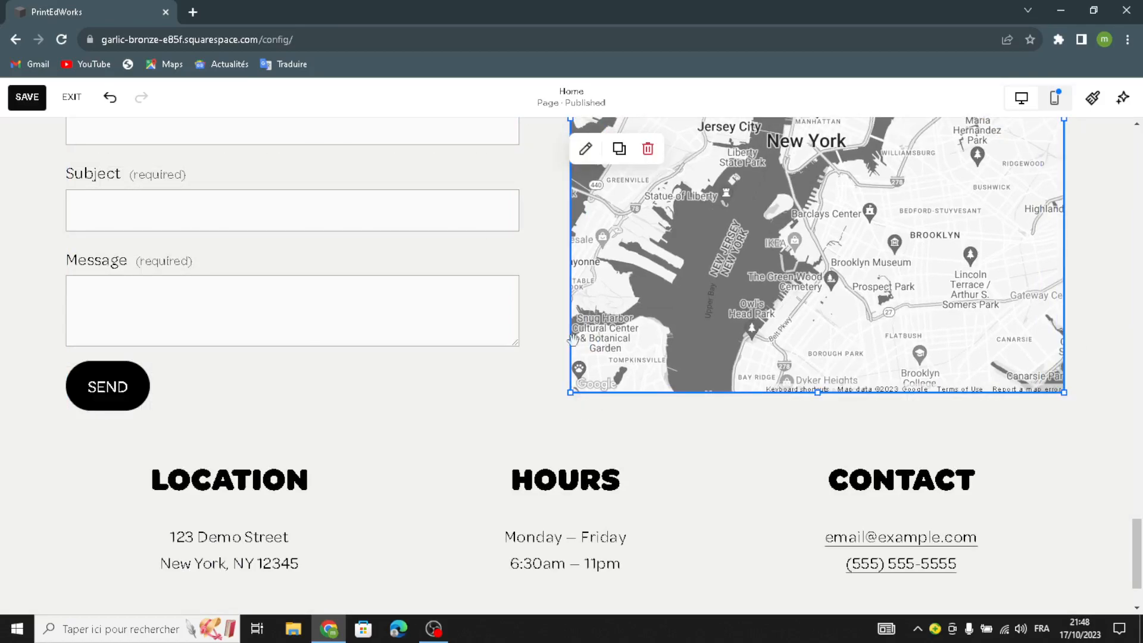
Step: Change the map block's design style to Satellite and close its settings
scroll(584, 403, "up", 3)
left_click(585, 148)
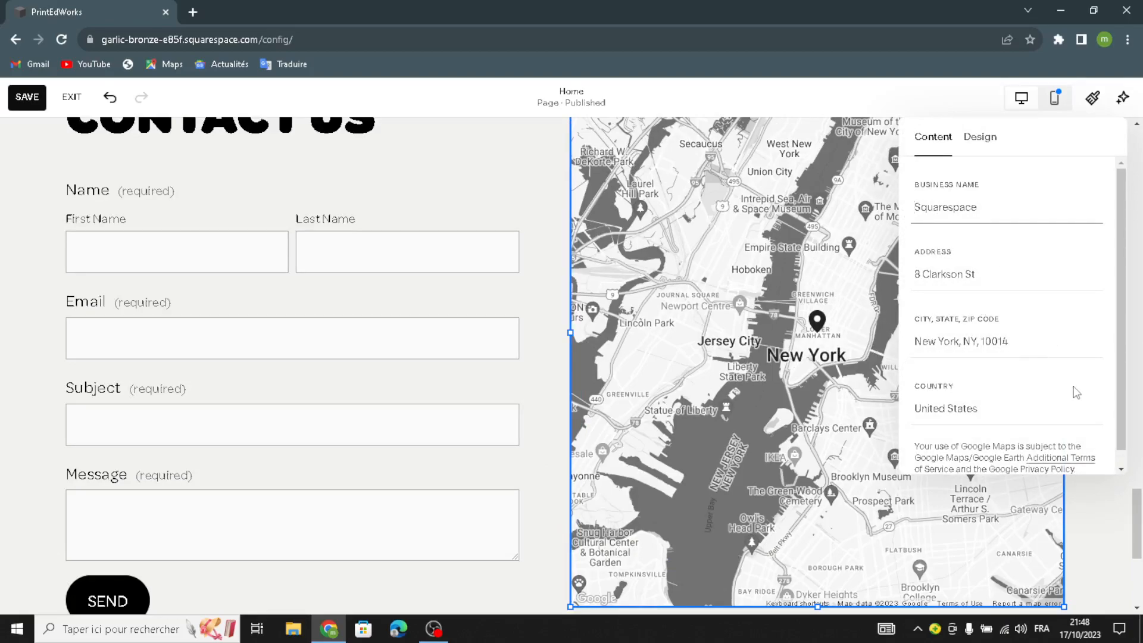
left_click(978, 138)
left_click(1020, 225)
left_click(994, 281)
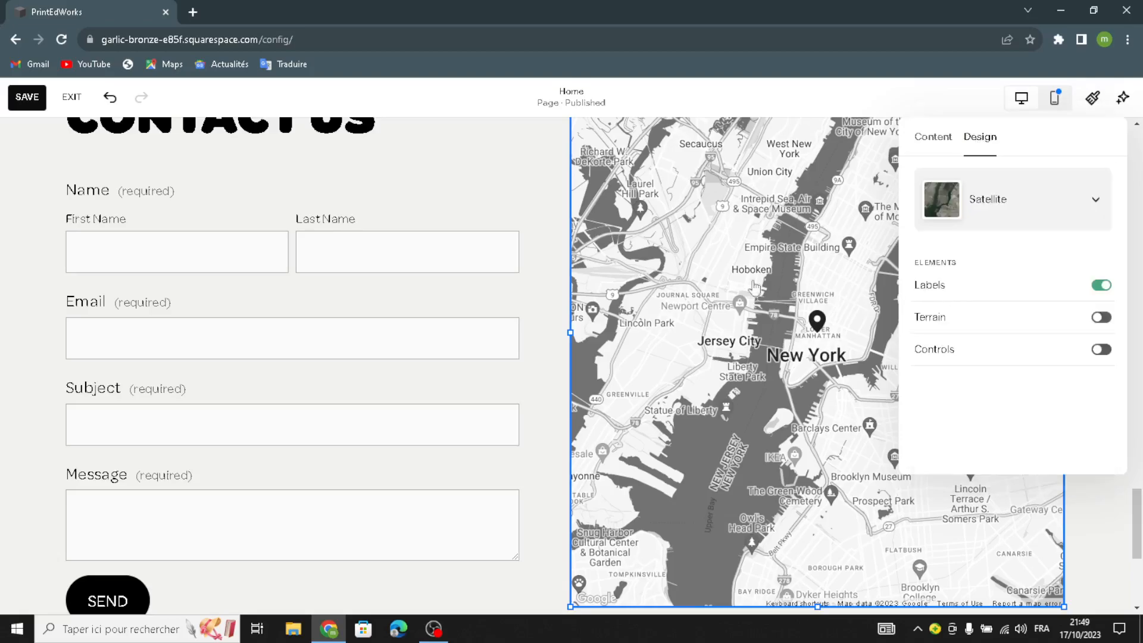
left_click(7, 331)
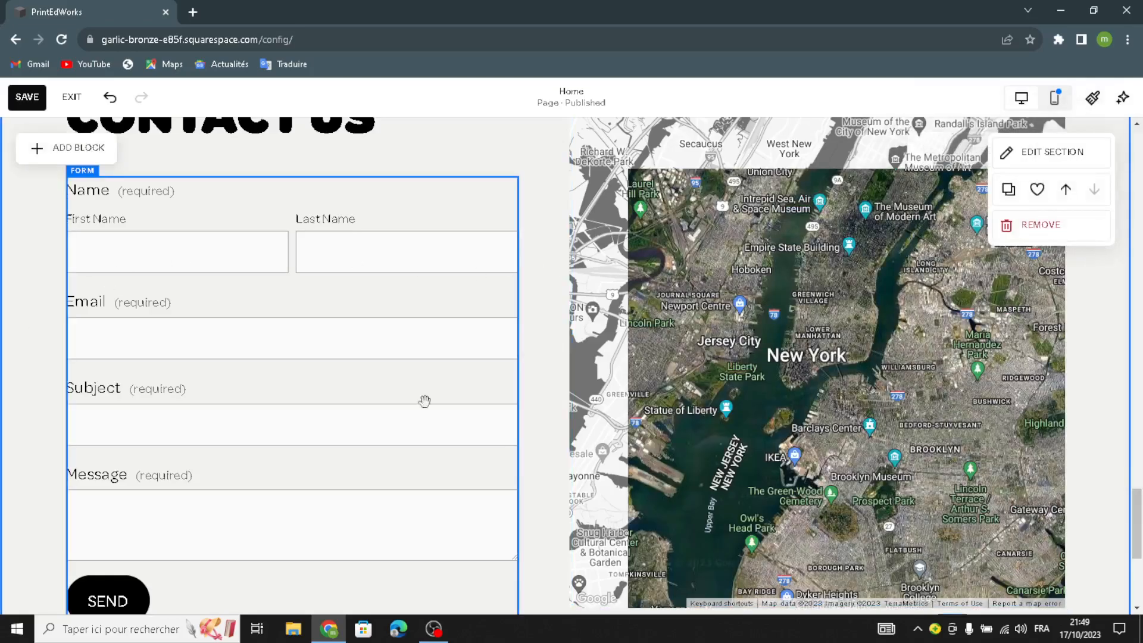
Step: Apply the tan geometric background art to the "Contact us" section
scroll(440, 471, "down", 3)
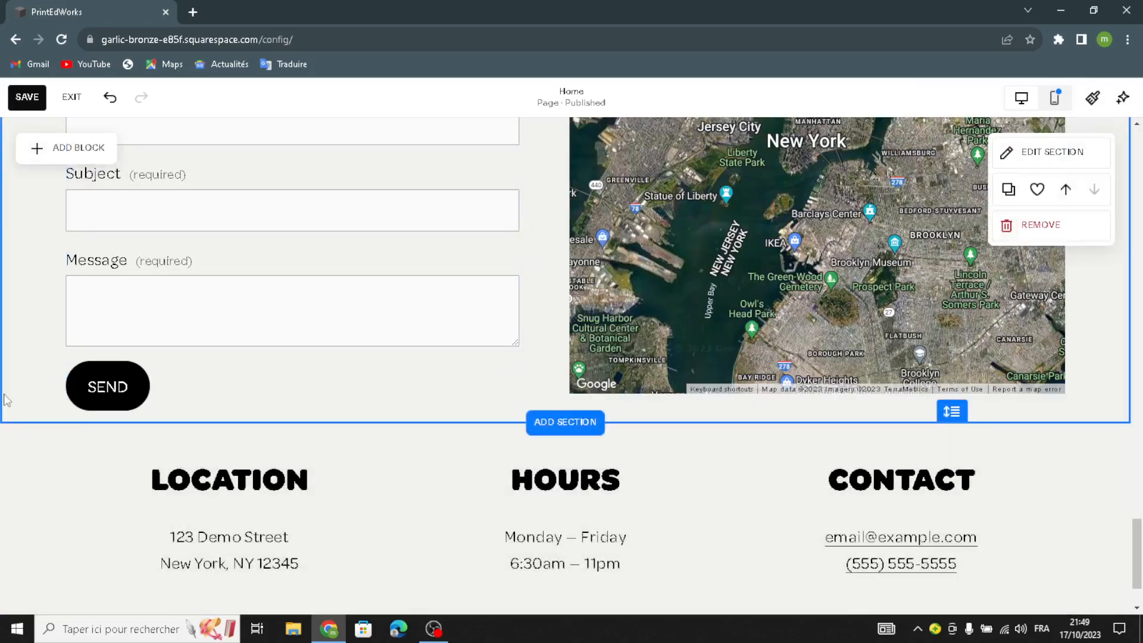
left_click(1054, 152)
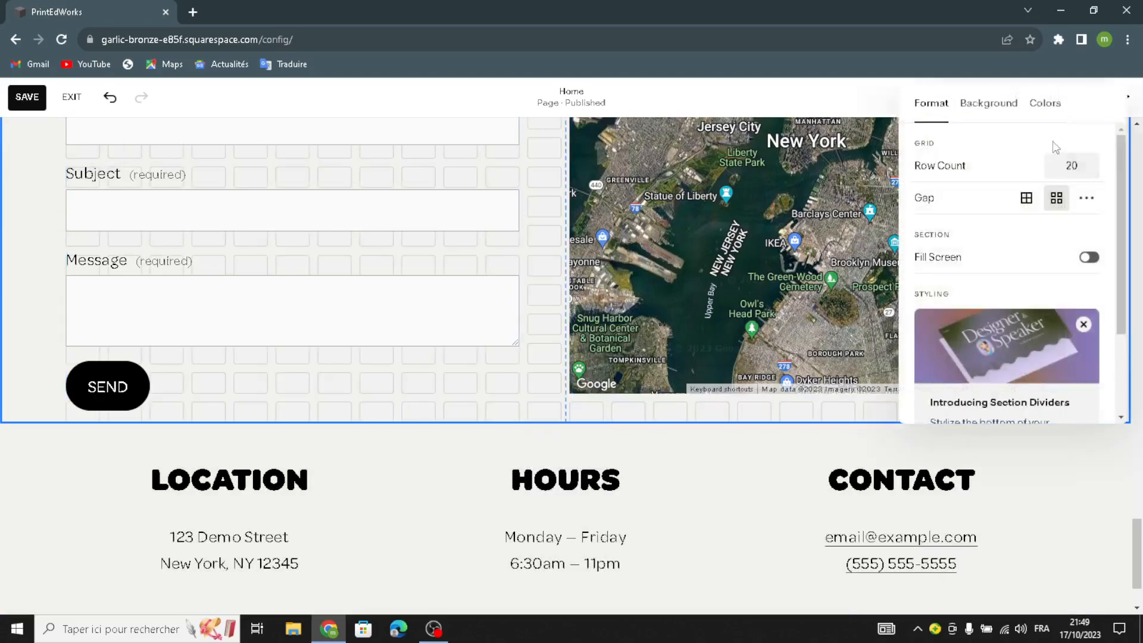
left_click(988, 105)
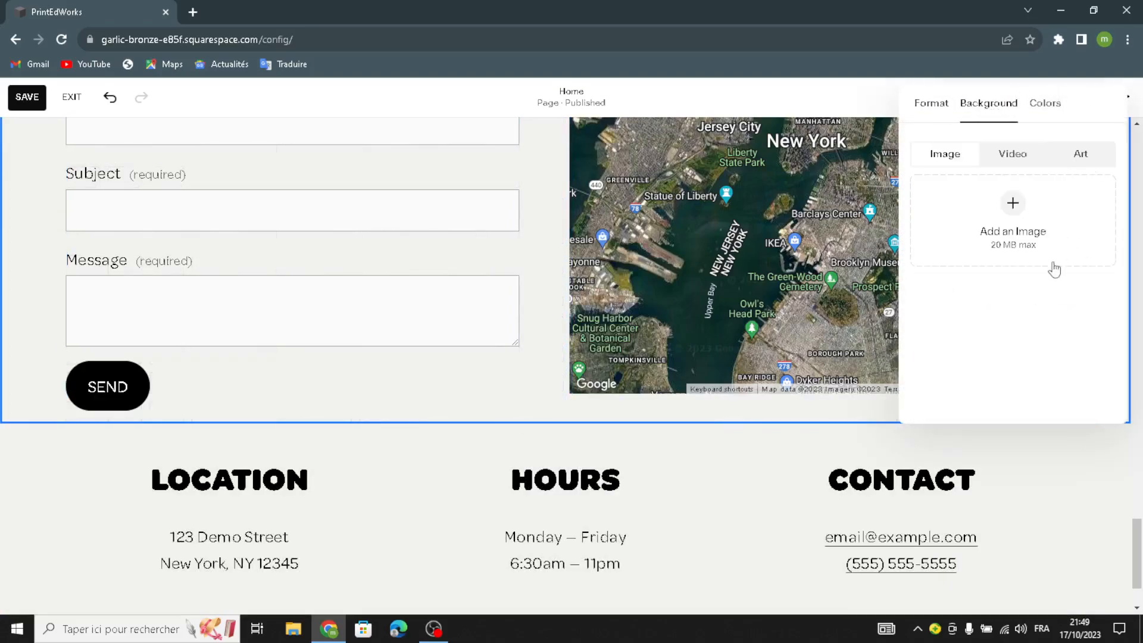
scroll(1051, 312, "down", 4)
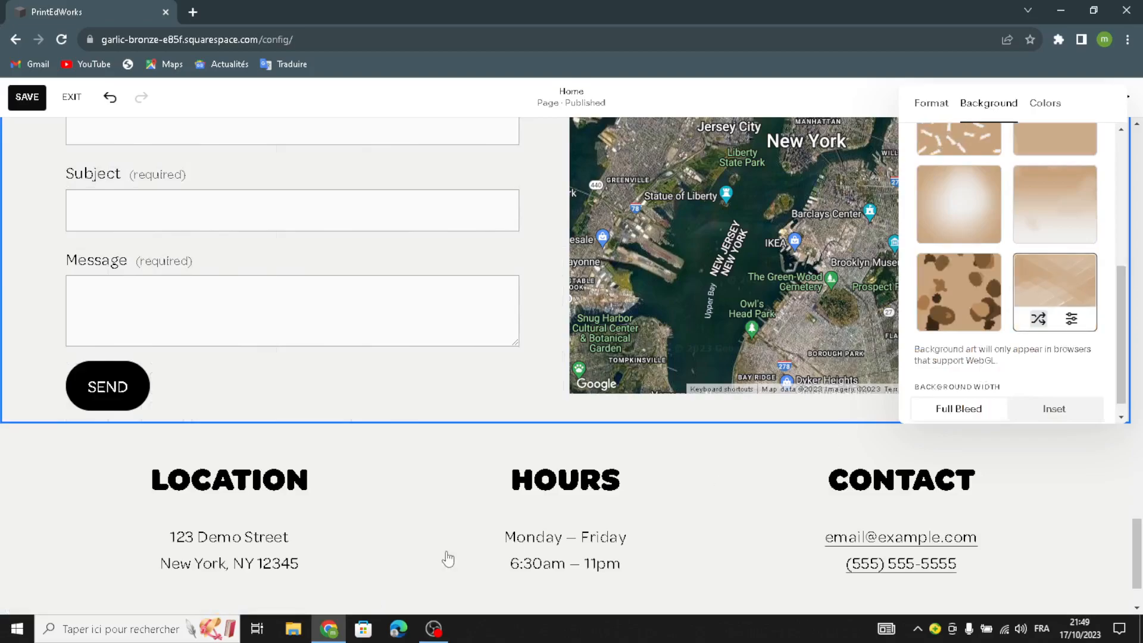
Step: Open the site footer for editing and give its section the matching tan geometric background art
scroll(447, 559, "down", 2)
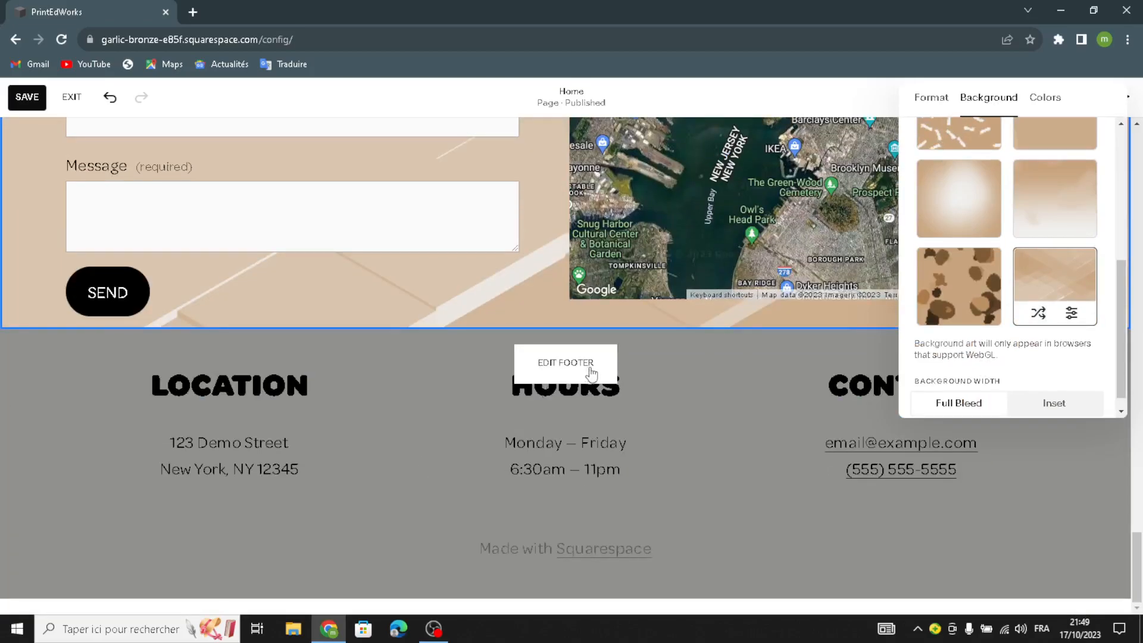
left_click(588, 370)
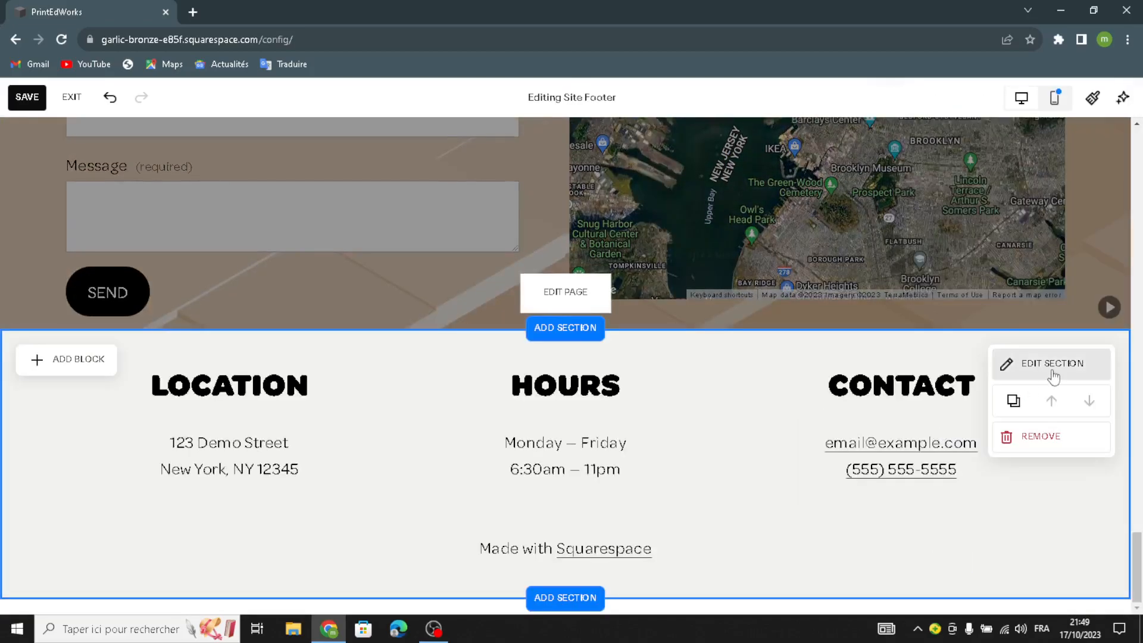
left_click(1052, 376)
left_click(1007, 262)
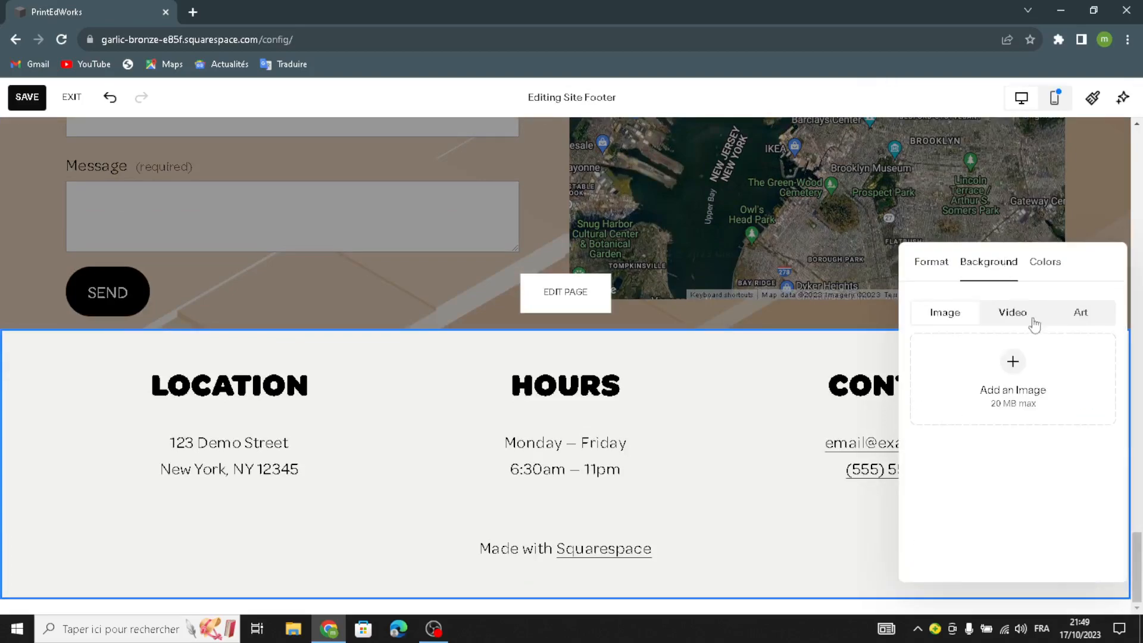
left_click(1073, 313)
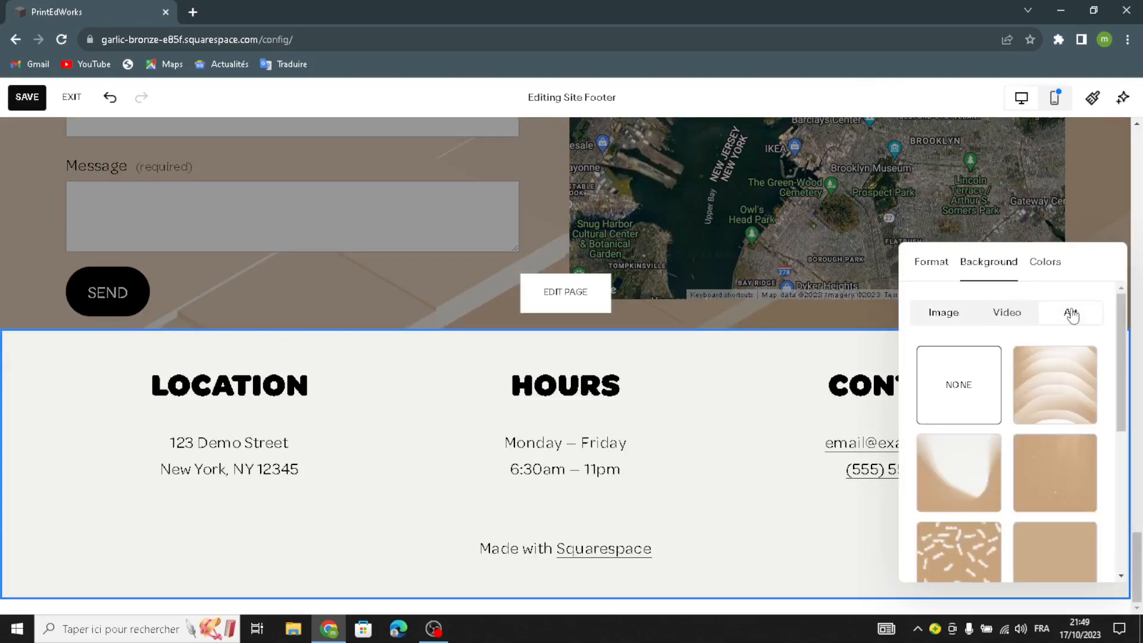
scroll(1035, 434, "down", 3)
left_click(1035, 438)
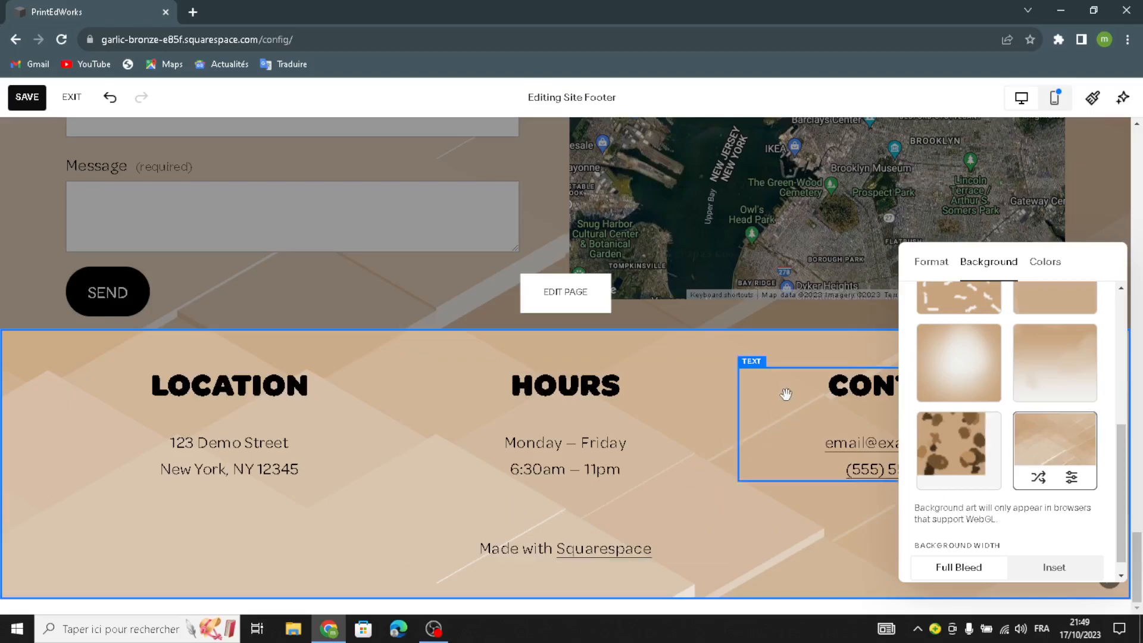
Step: Save the footer and home page changes, reviewing the restyled page from the hero down to the shop section
scroll(780, 410, "up", 10)
scroll(673, 337, "up", 15)
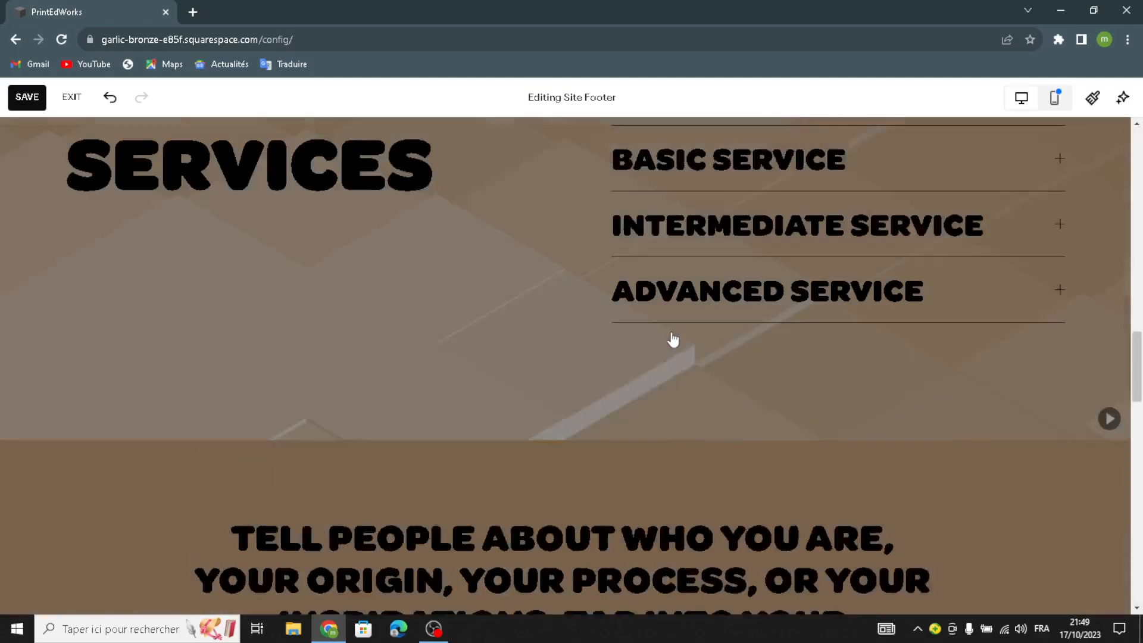
scroll(672, 335, "up", 15)
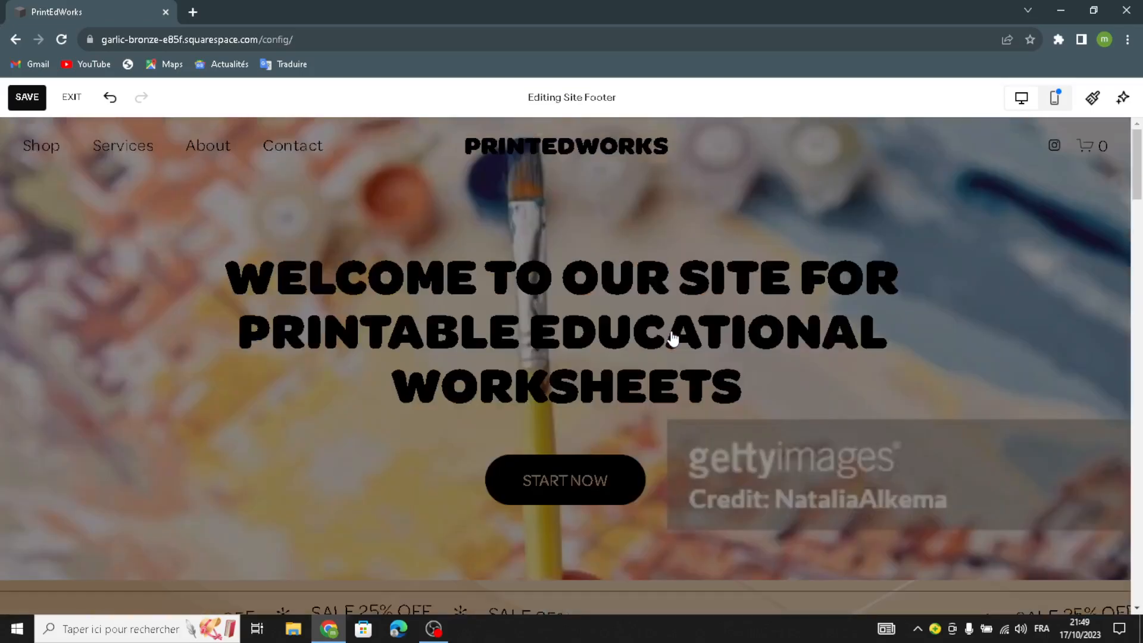
left_click(27, 98)
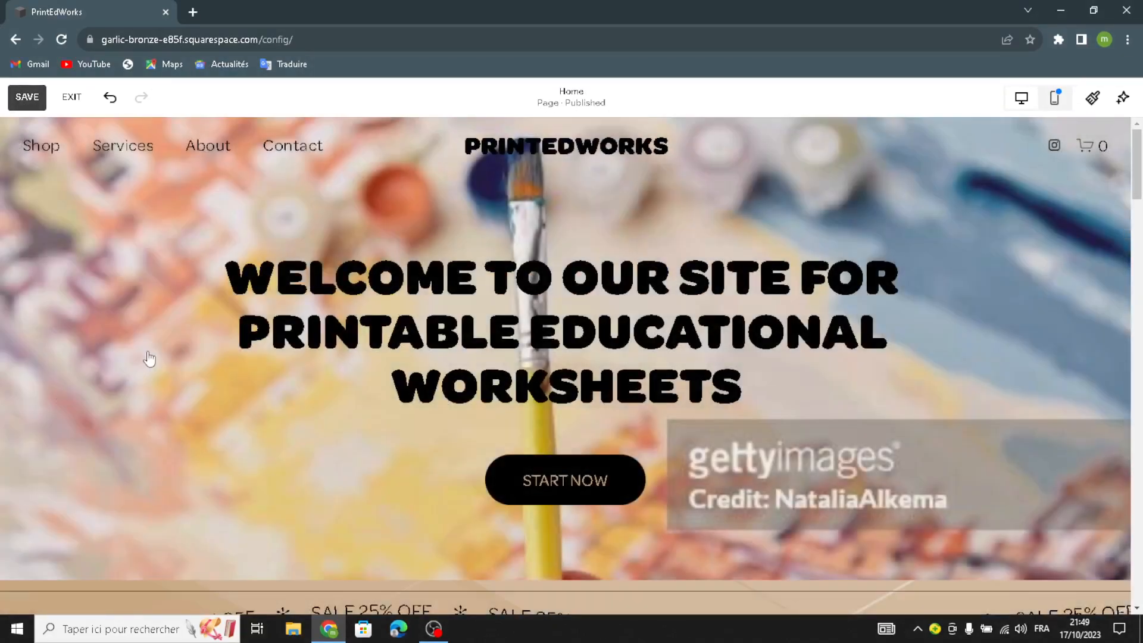
scroll(556, 406, "down", 6)
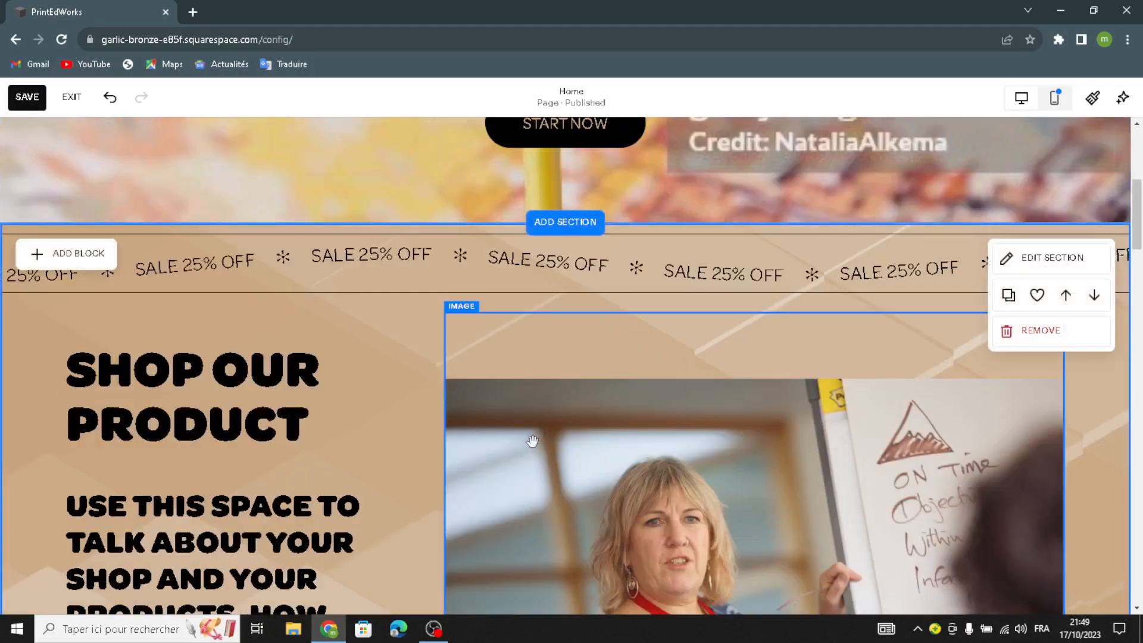